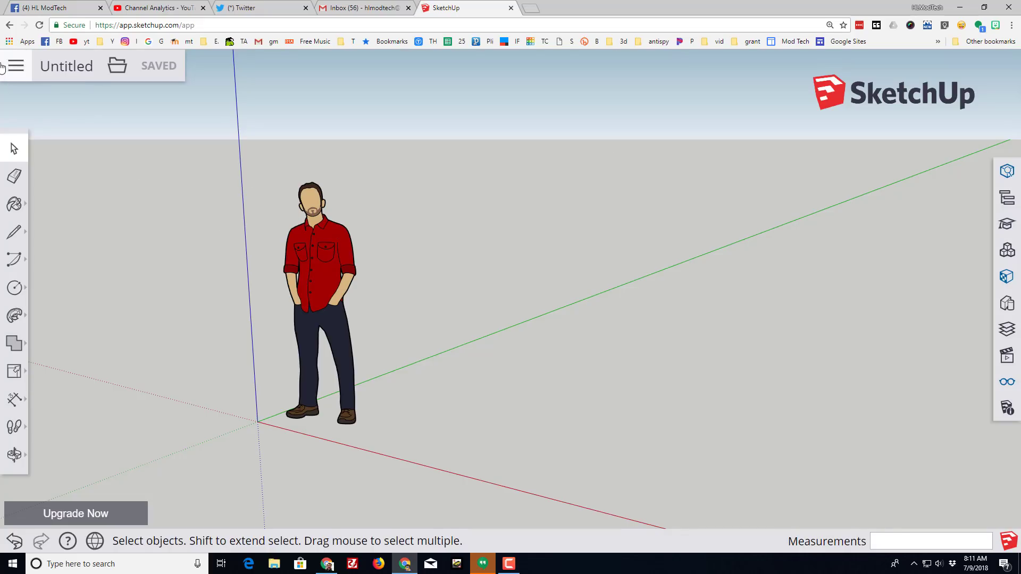
- Create a new model from the Simple Template - Millimeters
left_click(21, 64)
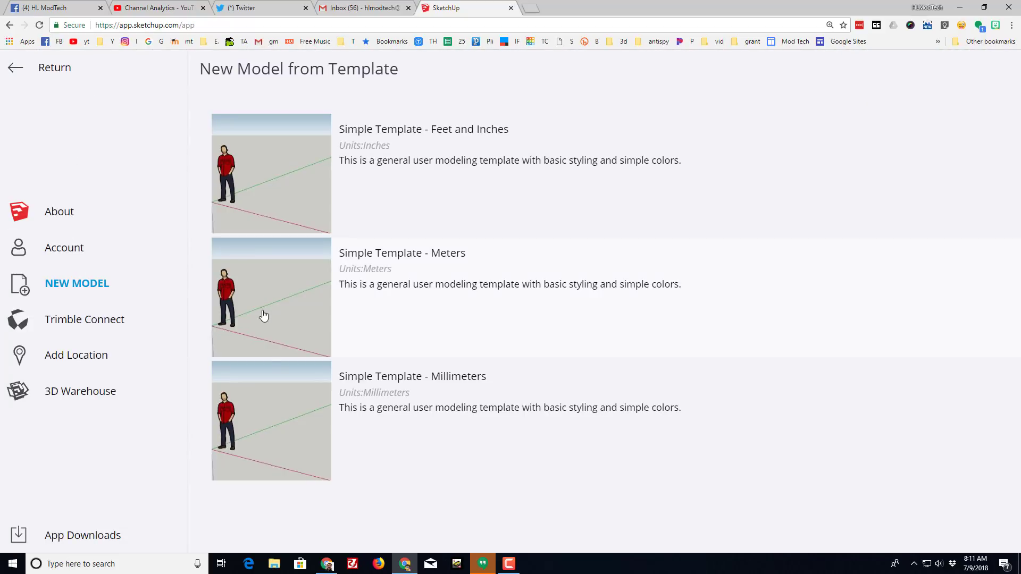
left_click(255, 426)
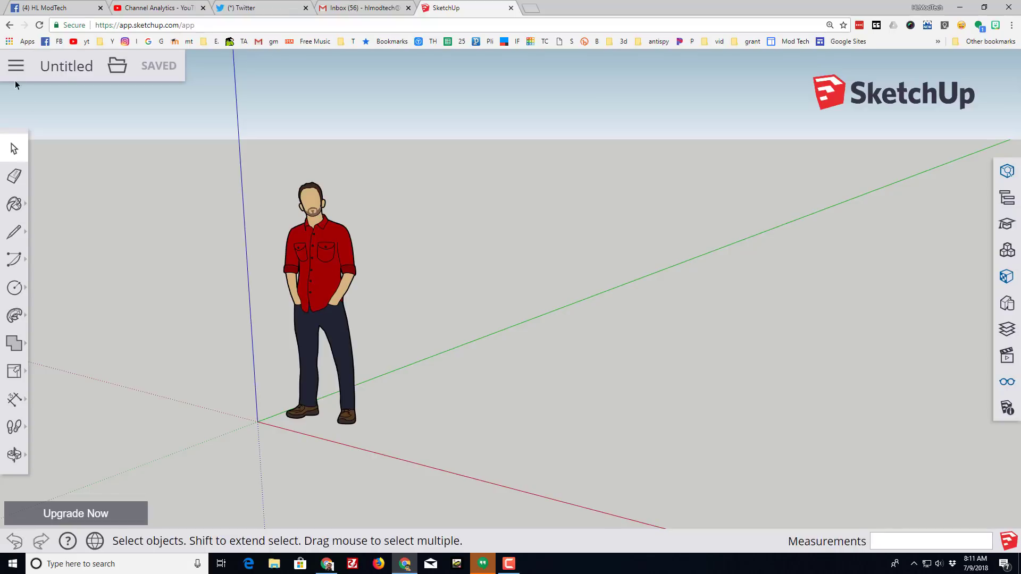
- Save the model to the Trimble Connect SketchUp project as 'rocket mike'
left_click(66, 65)
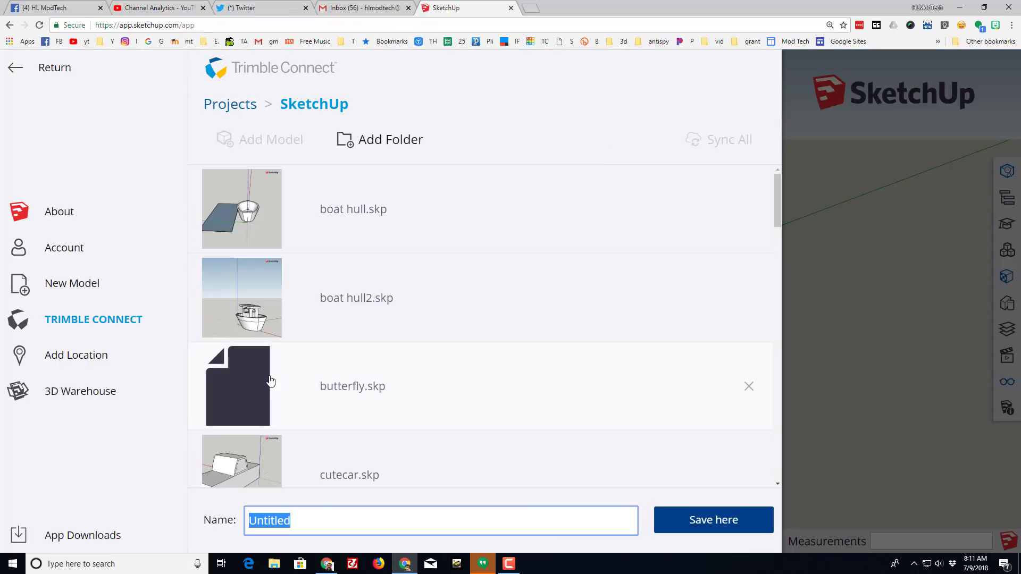
type("rocket mike")
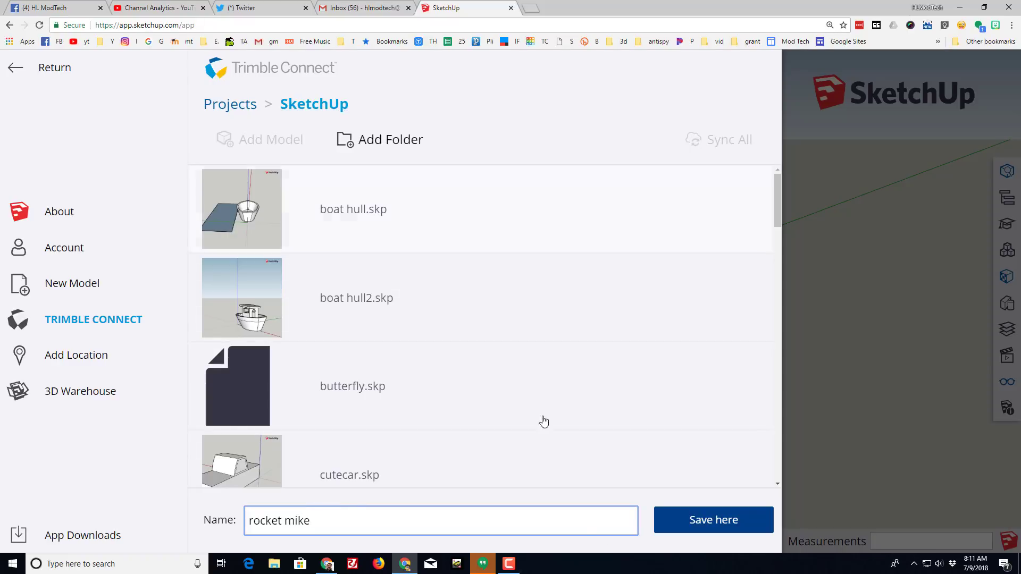
left_click(701, 531)
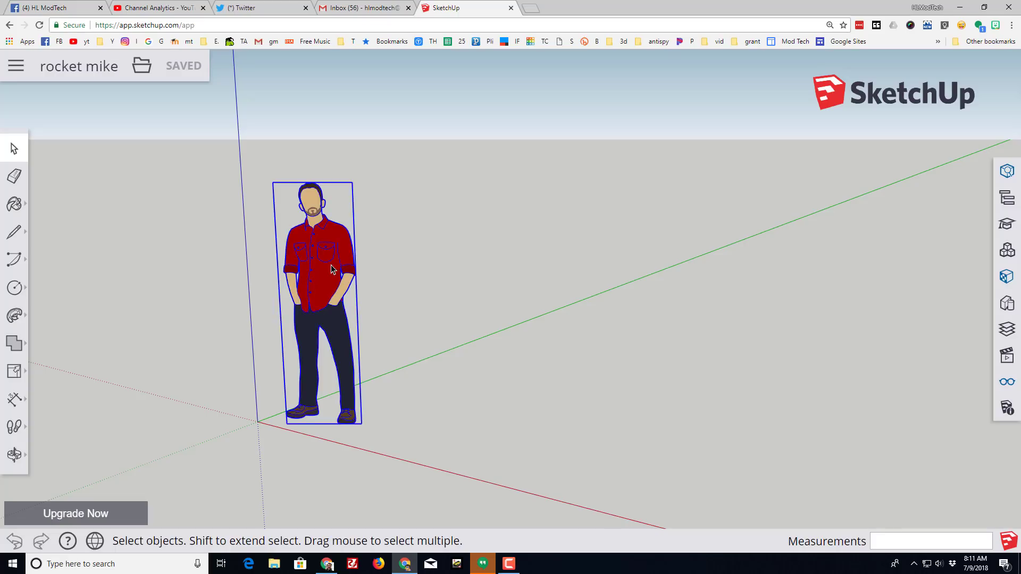
- Delete the scale figure and draw a radius-15 circle centred on the origin
key("Delete")
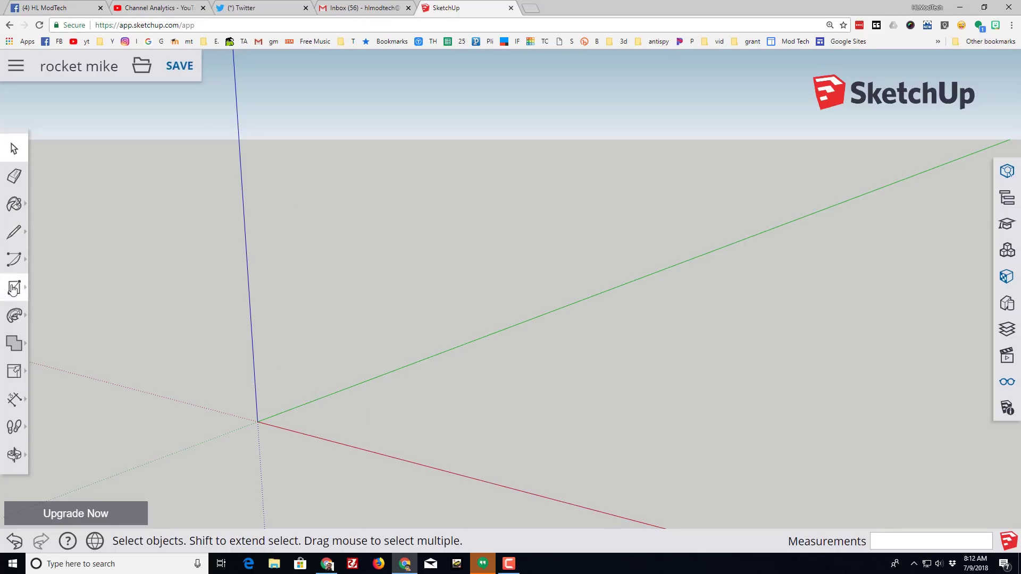
left_click(14, 290)
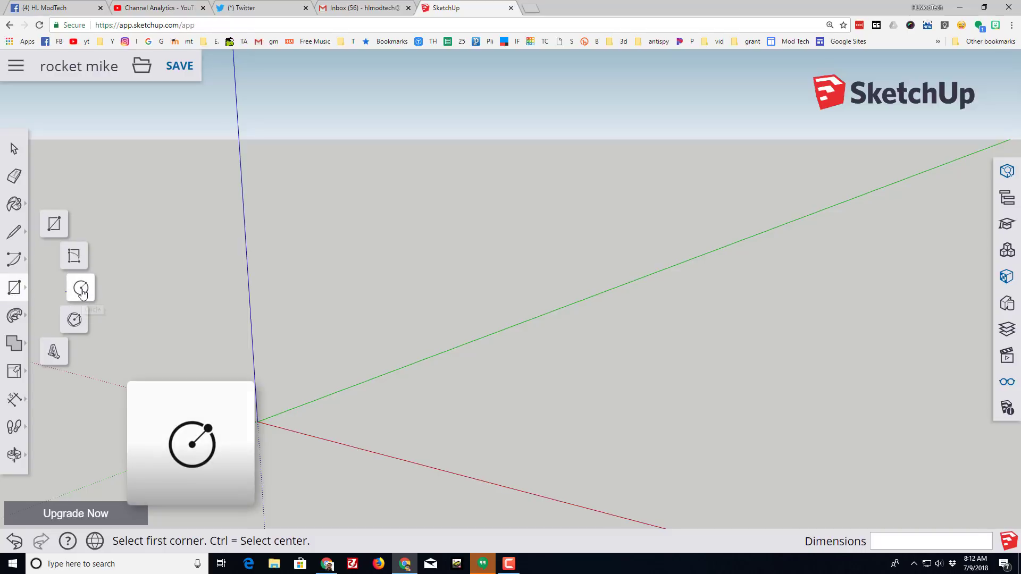
left_click(80, 289)
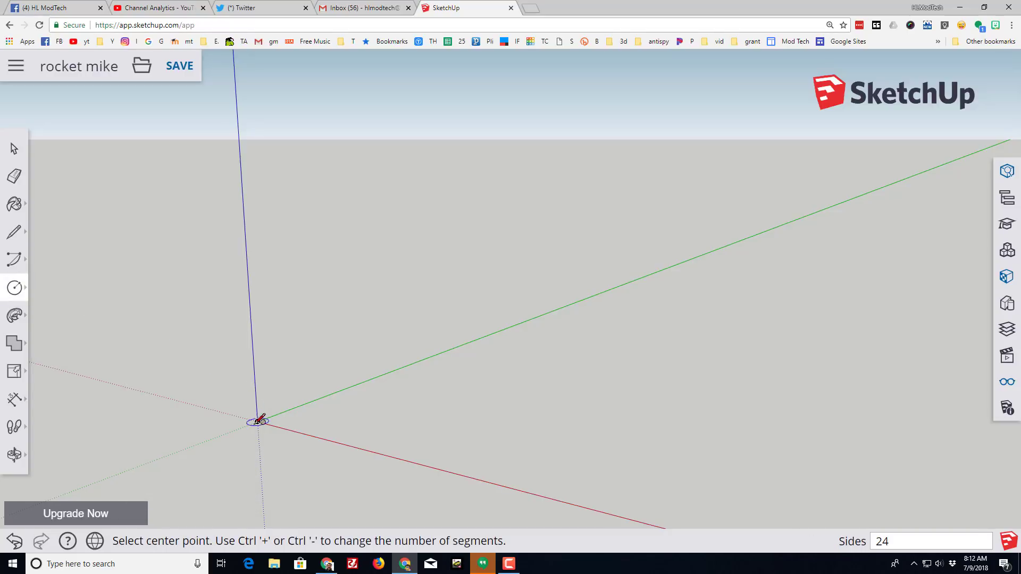
left_click(258, 422)
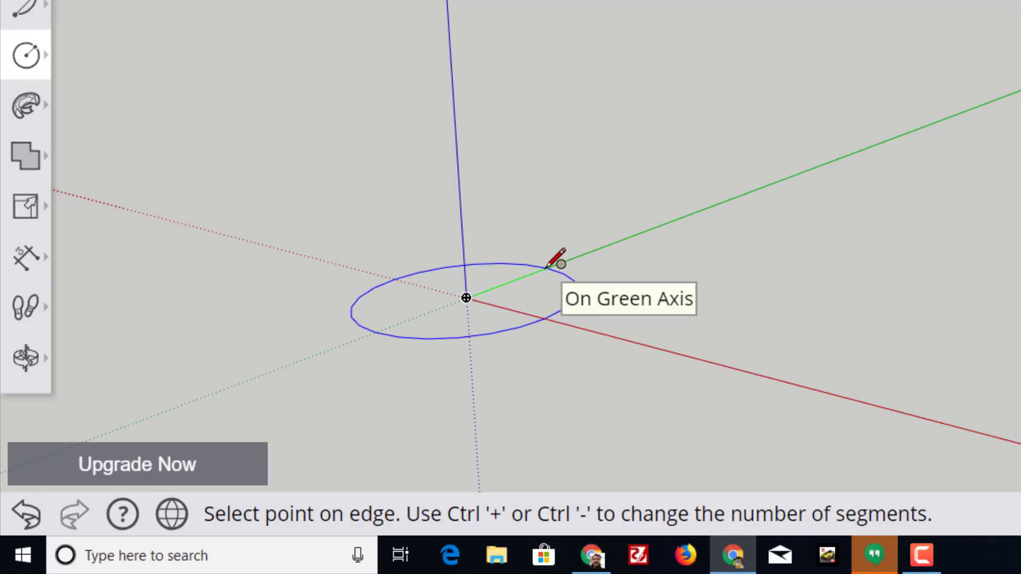
left_click(546, 267)
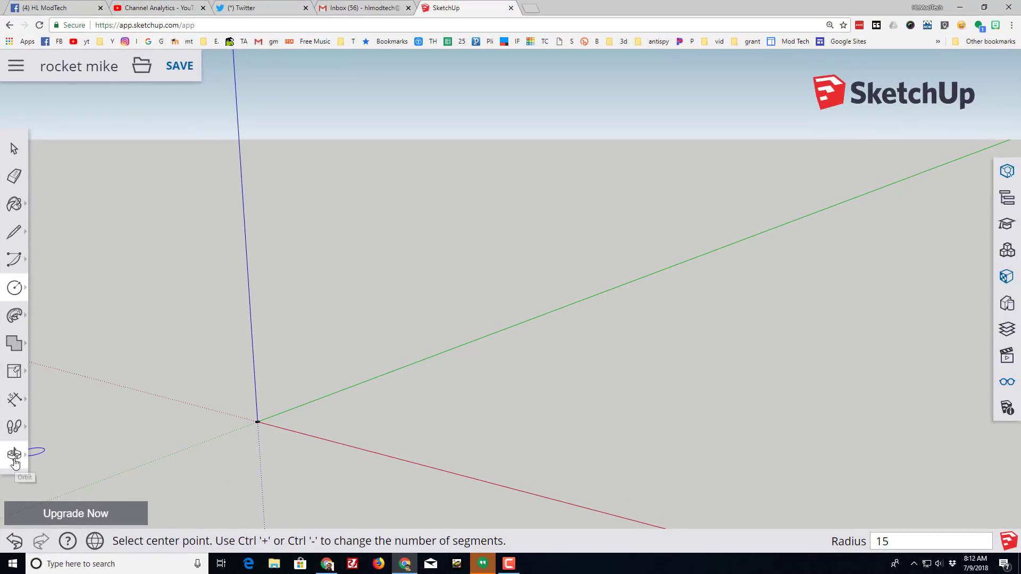
left_click(15, 460)
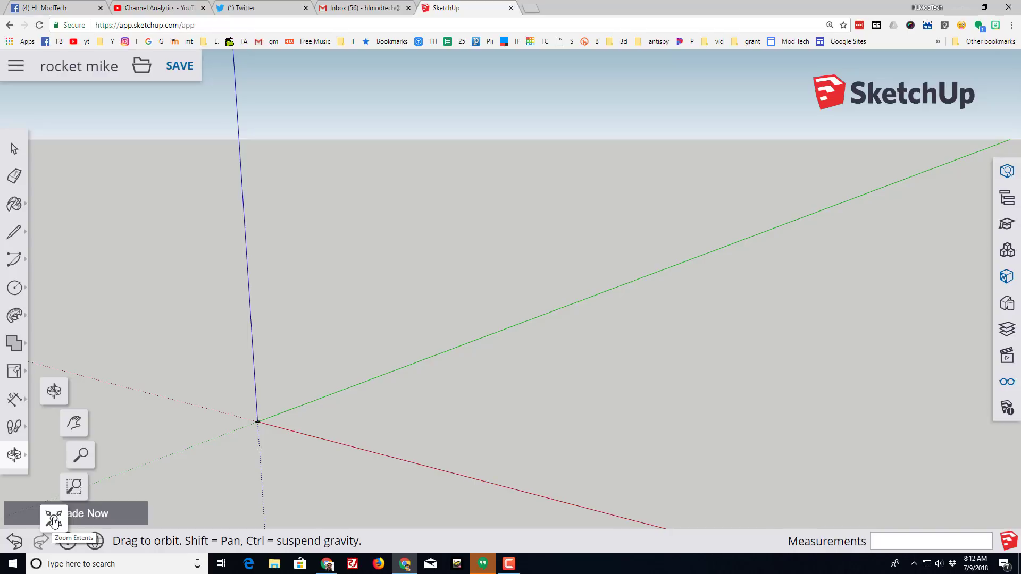
- Push/pull the circle up 120 mm into the rocket body cylinder and frame it in view
left_click(53, 519)
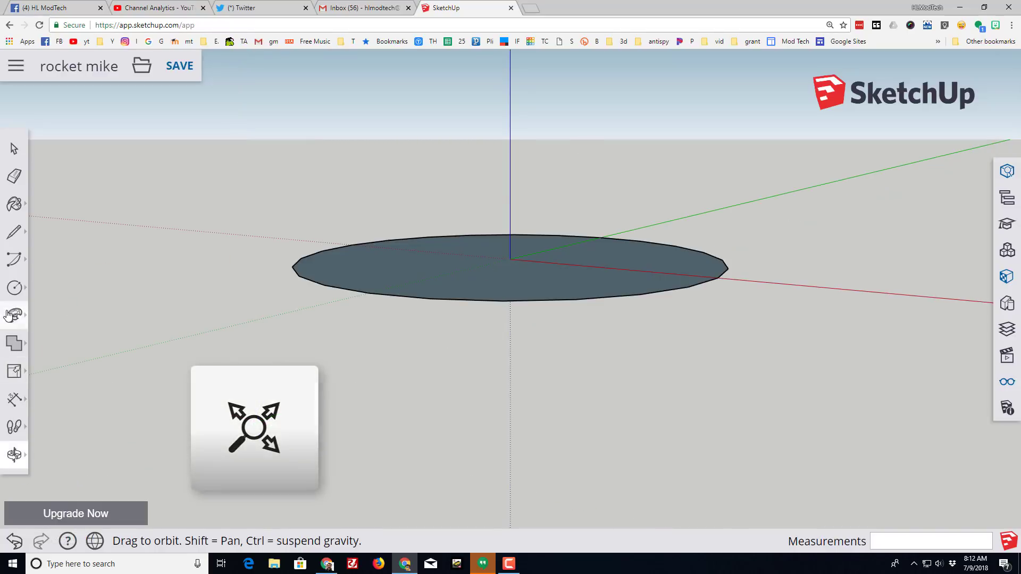
left_click(15, 318)
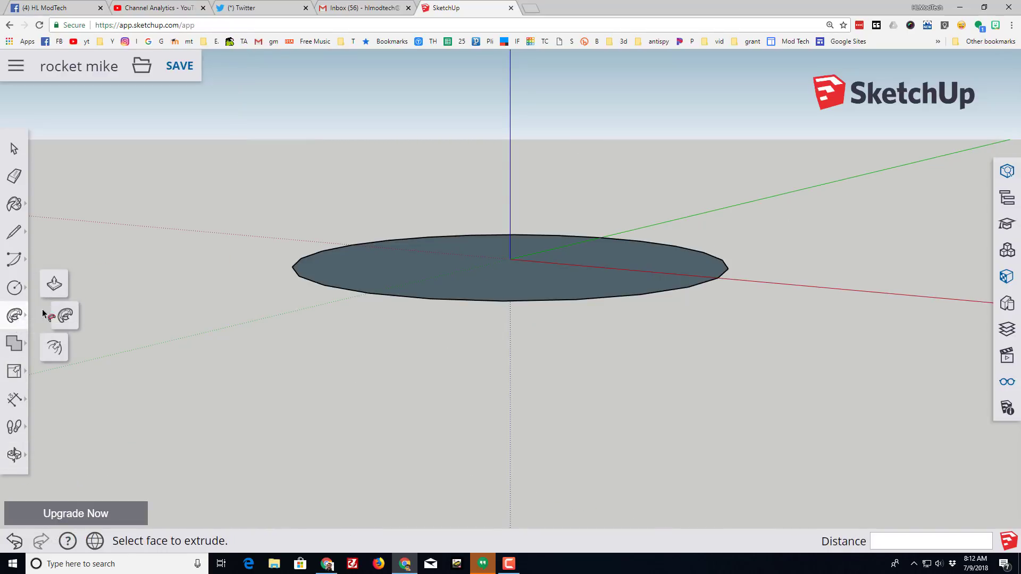
left_click(55, 284)
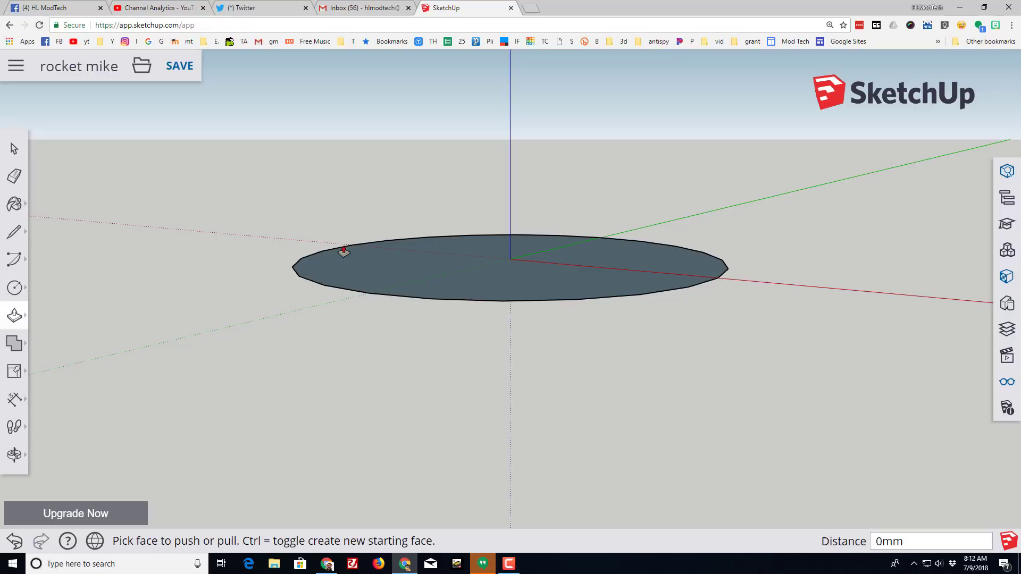
left_click(387, 280)
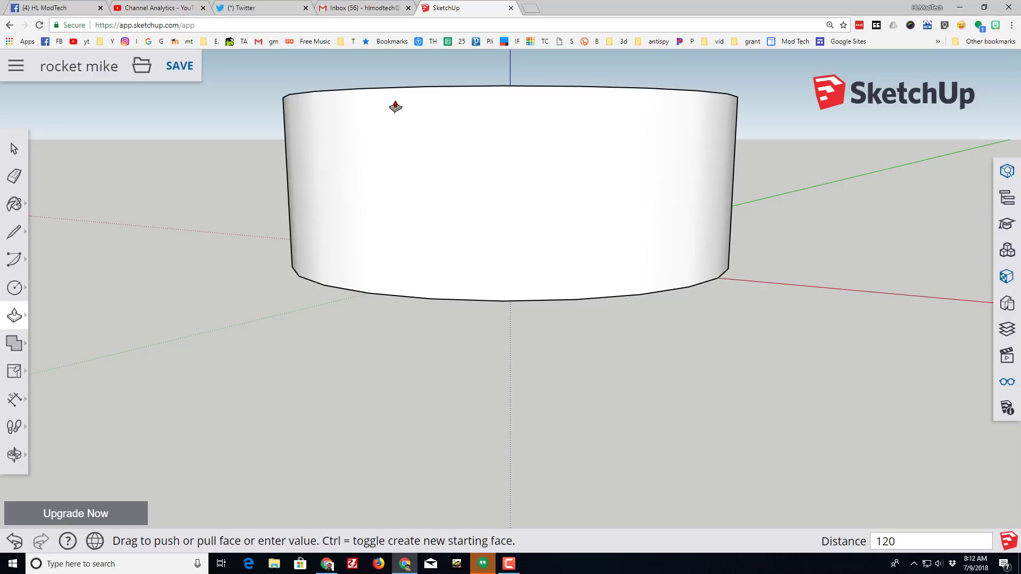
key("Return")
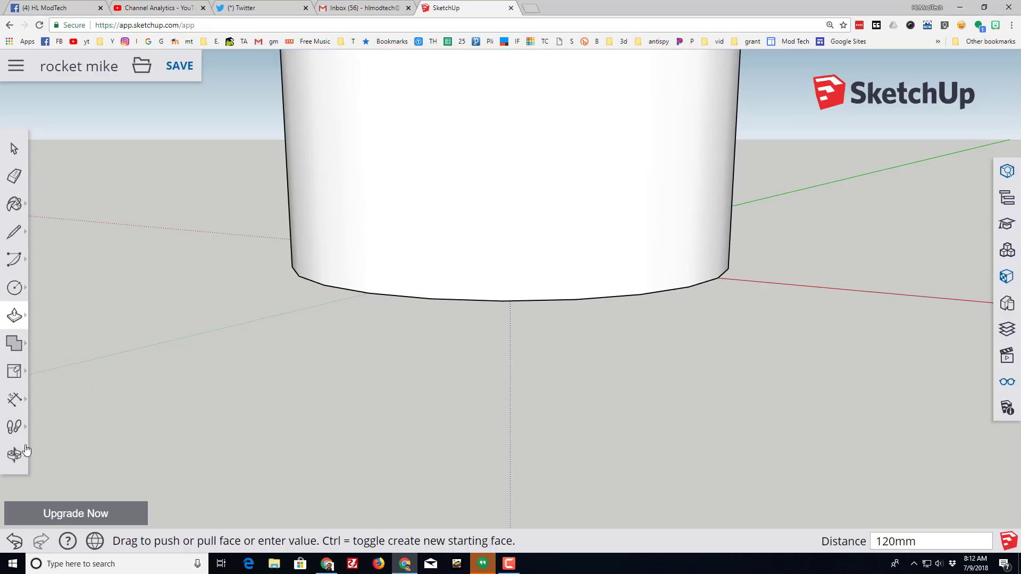
left_click(16, 455)
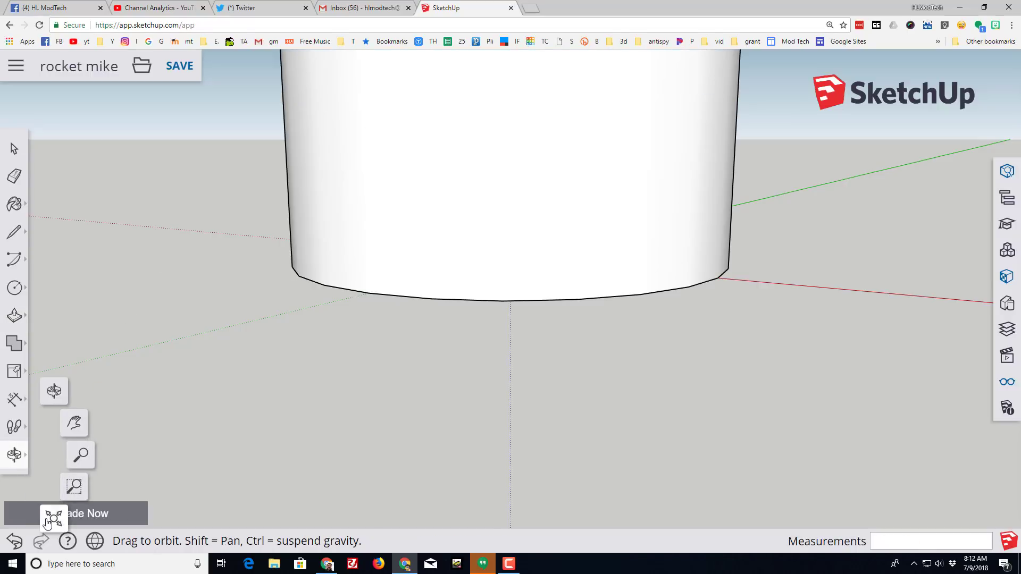
left_click(47, 522)
scroll(384, 296, "down", 3)
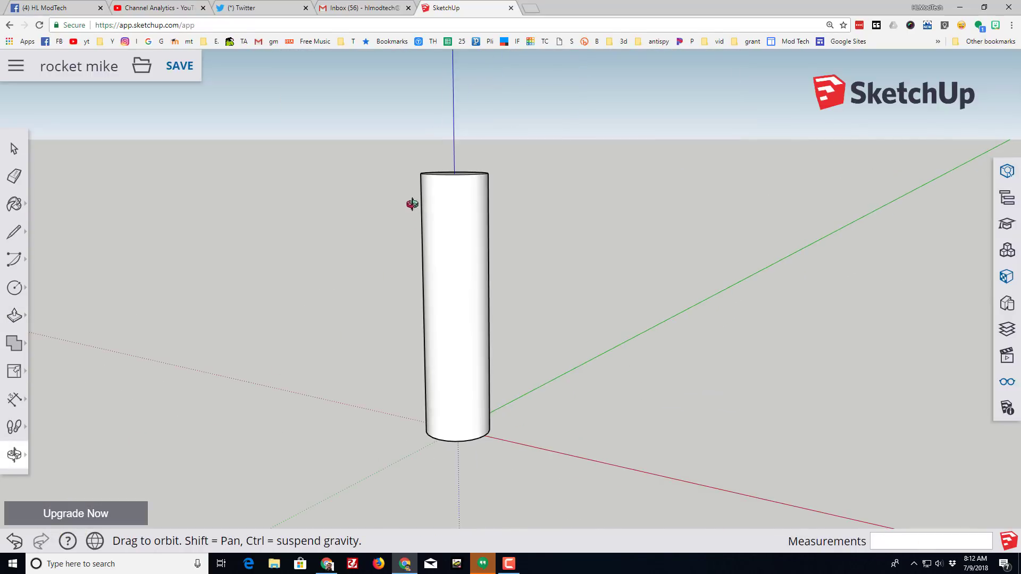
left_click_drag(313, 173, 275, 251)
- Group the whole cylinder, check its Entity Info, then hide the cylinder group
left_click(16, 150)
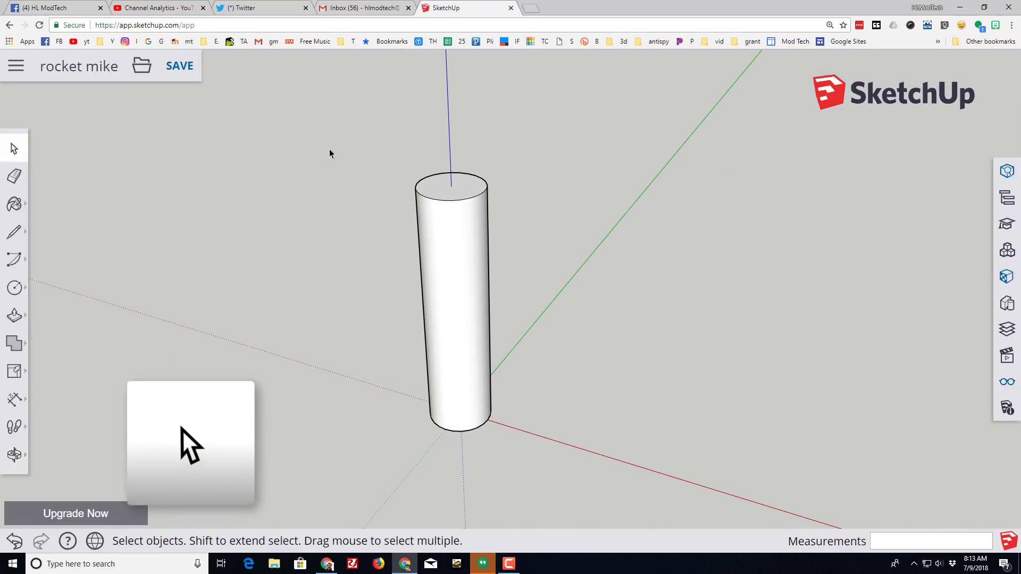
left_click_drag(341, 131, 560, 474)
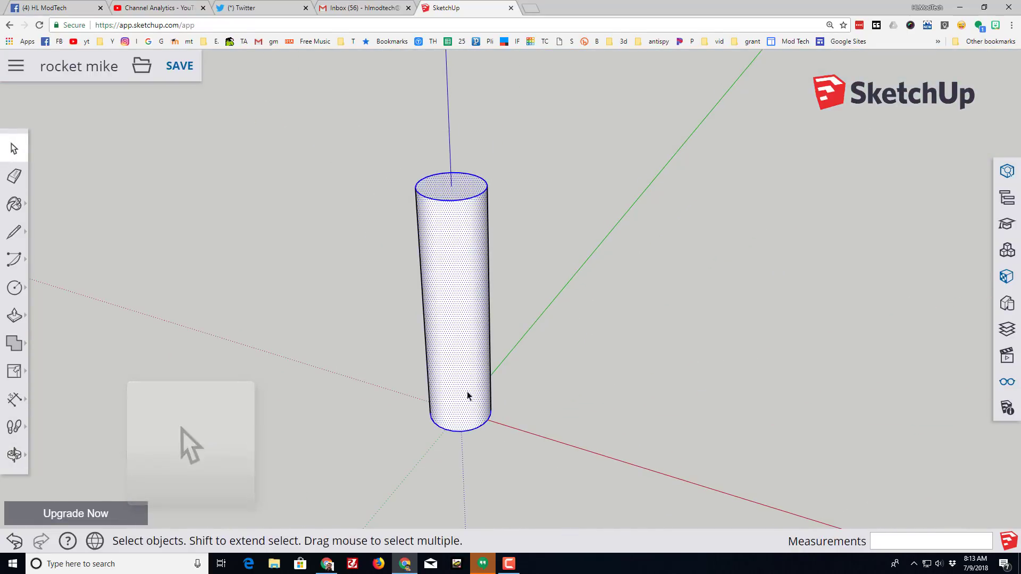
right_click(461, 381)
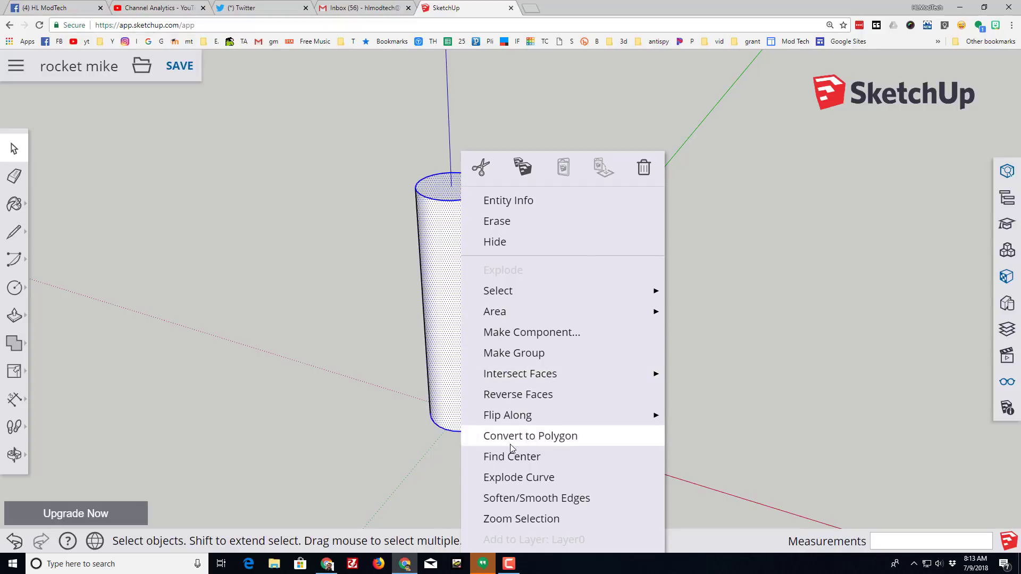
left_click(500, 354)
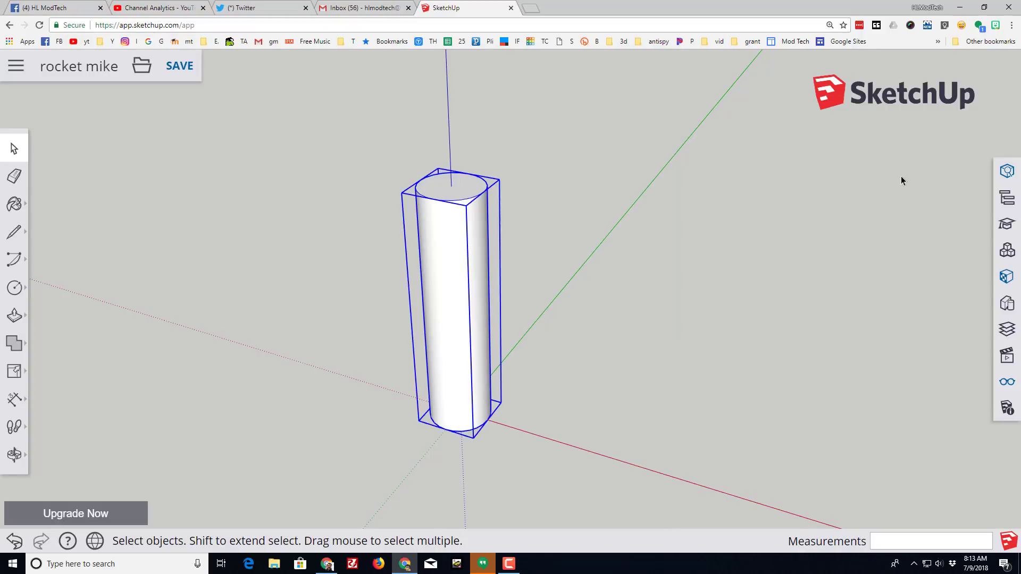
left_click(1008, 170)
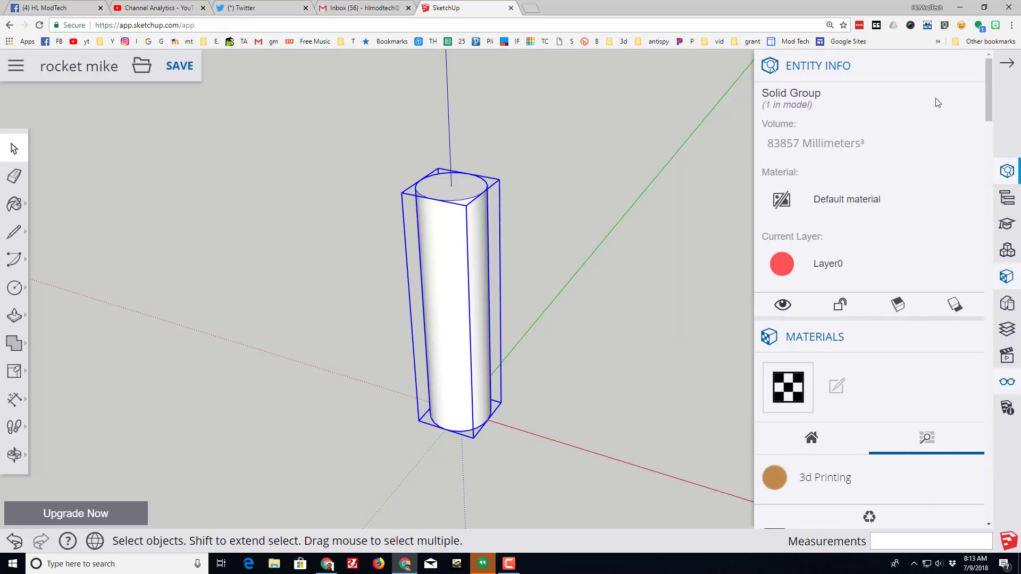
left_click(1009, 66)
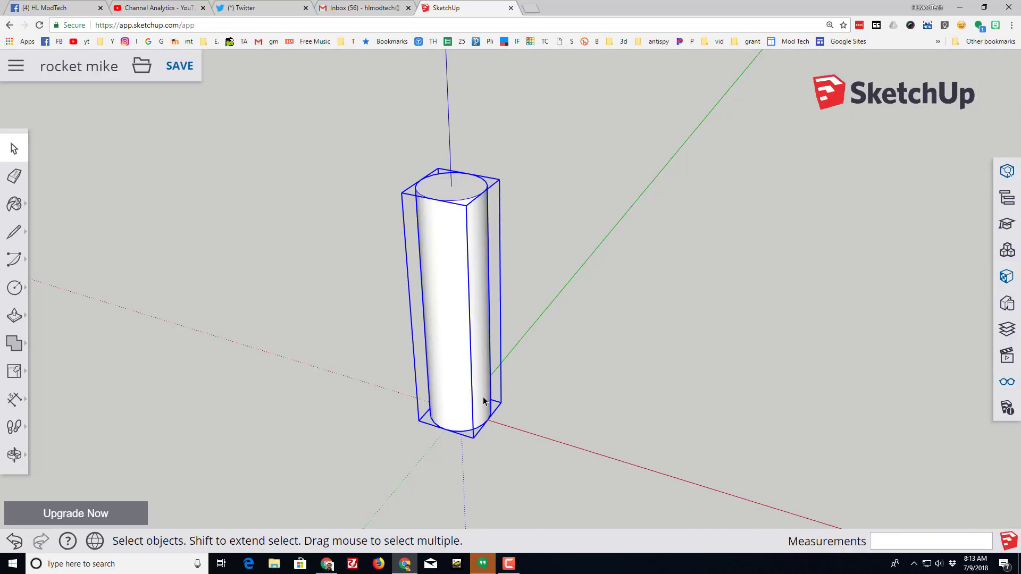
right_click(450, 260)
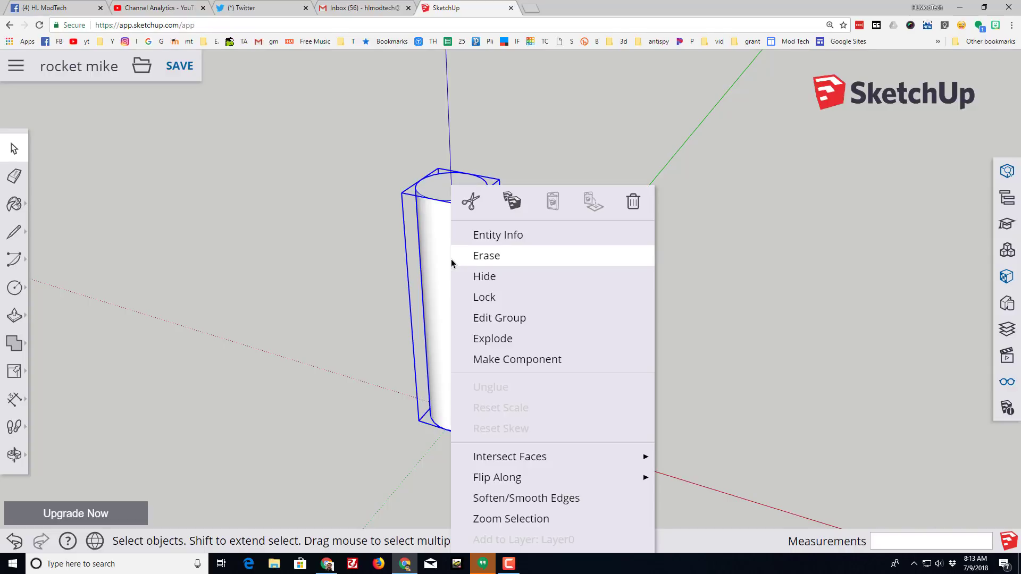
left_click(479, 276)
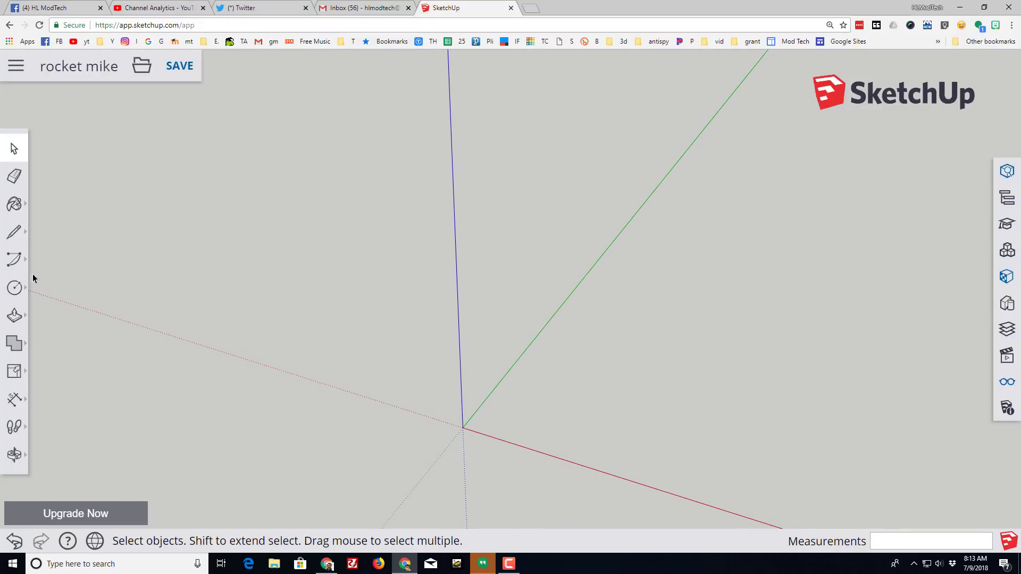
- Draw a rectangle starting at the axis origin at its entered size
left_click(14, 288)
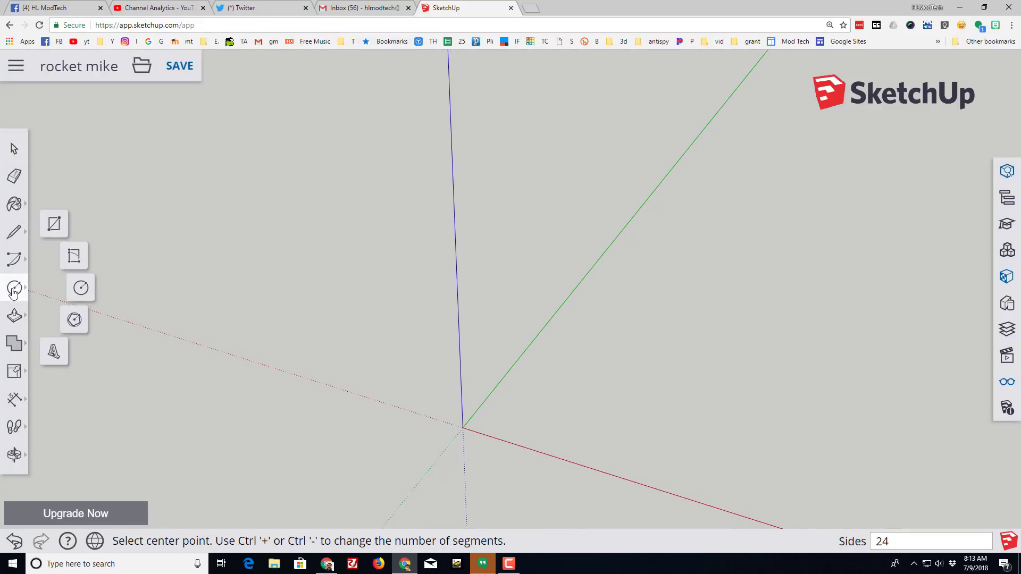
left_click(54, 226)
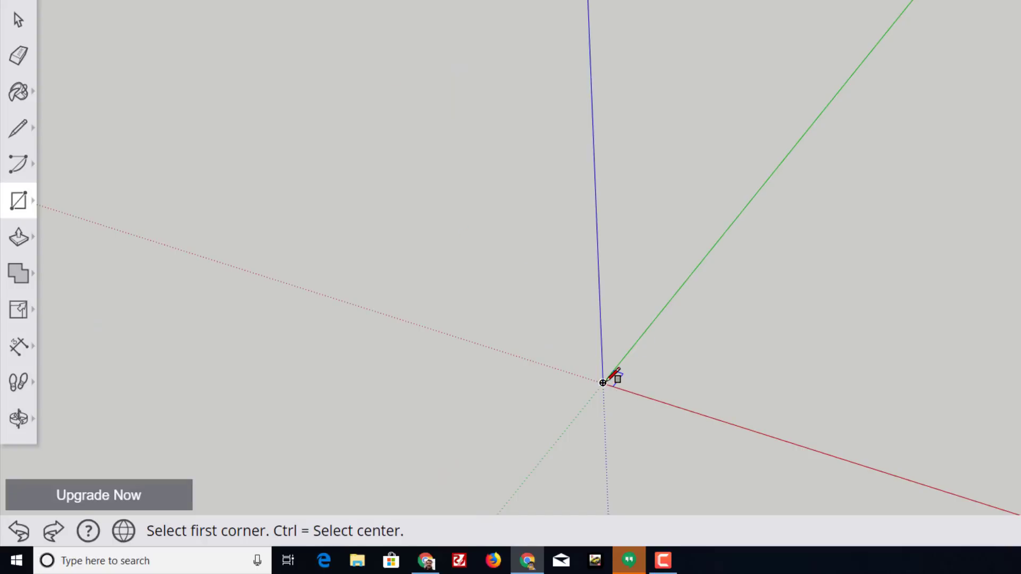
left_click(602, 383)
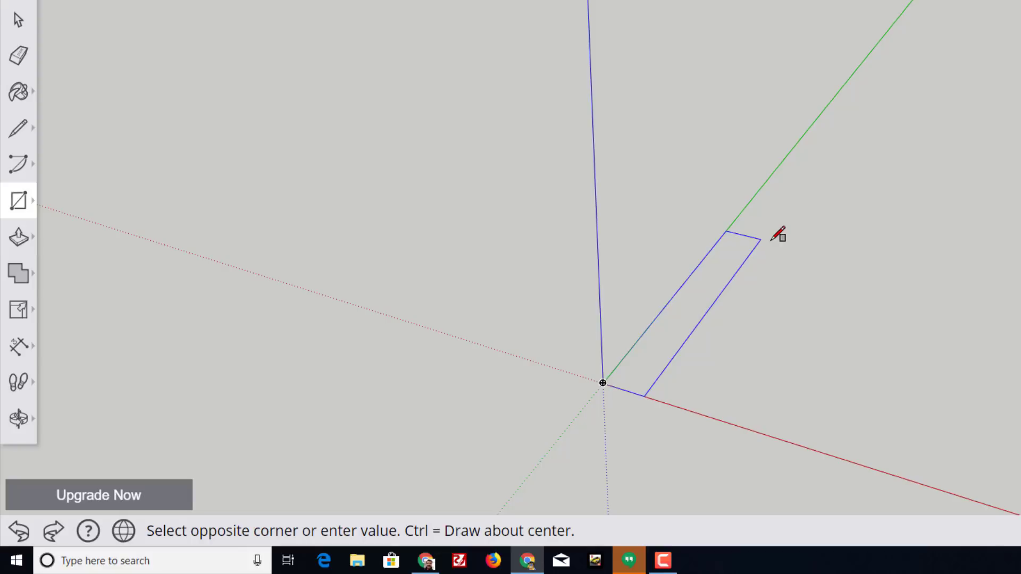
key("Return")
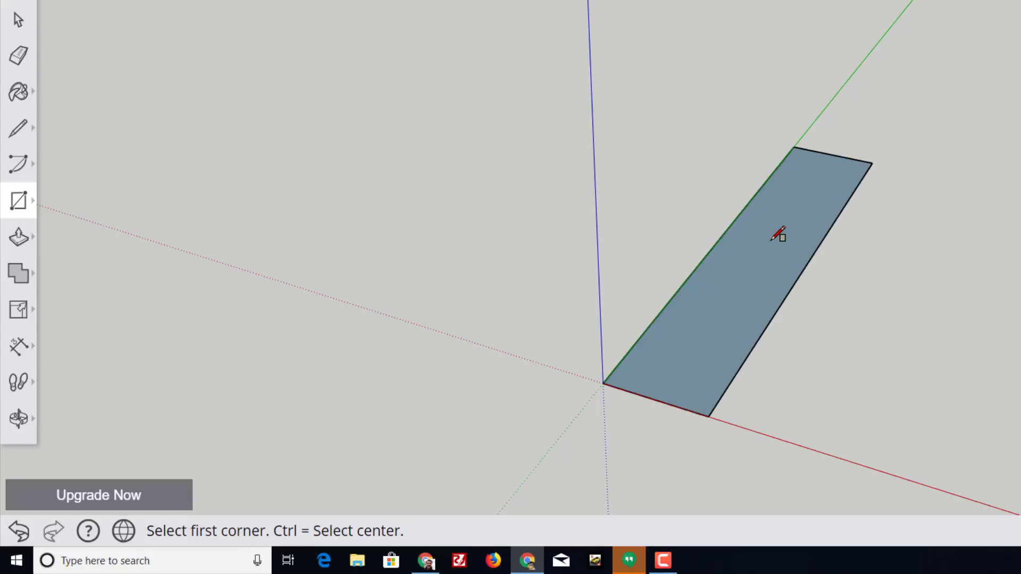
- Push/pull the rectangle up 30 mm into a block and view it from the front
left_click(21, 236)
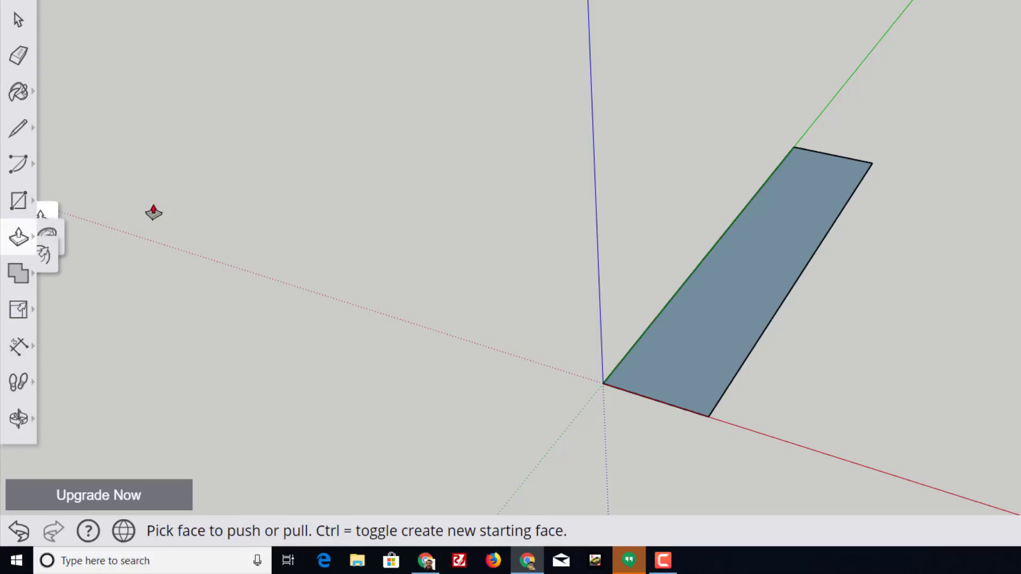
left_click(707, 326)
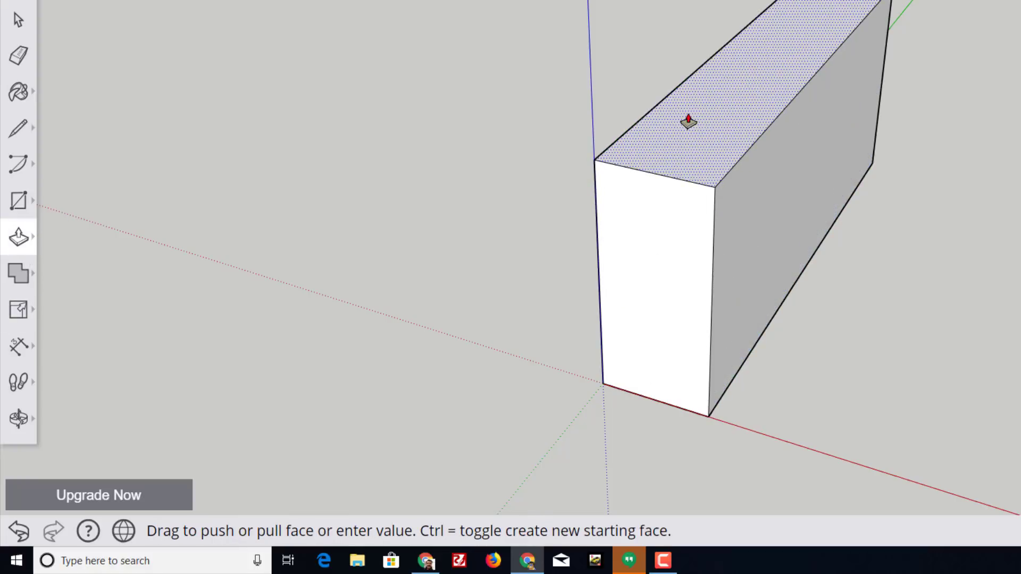
type("30")
key("Return")
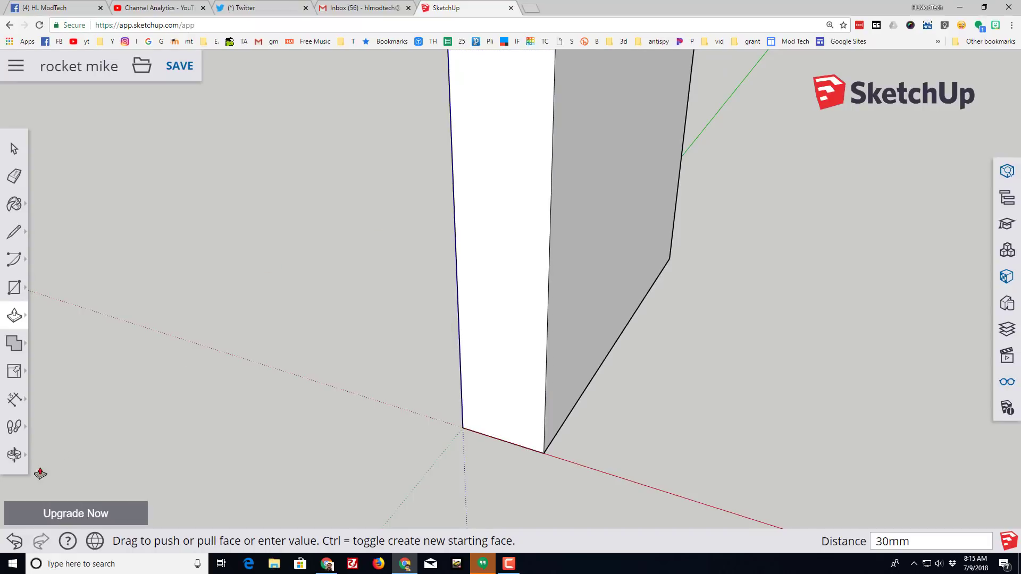
left_click(15, 455)
left_click(61, 519)
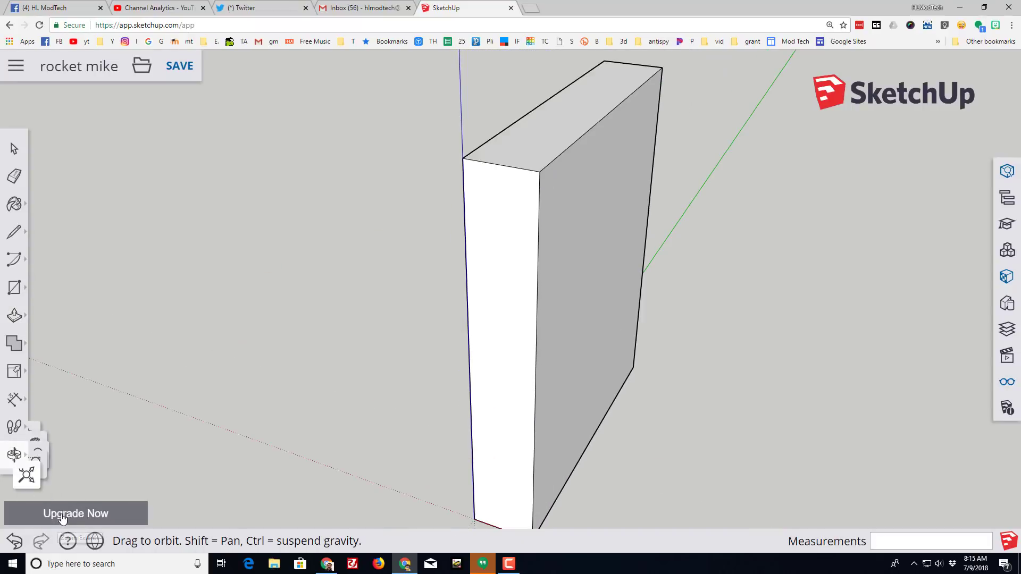
mouse_move(647, 346)
left_mouse_down()
mouse_move(358, 390)
mouse_move(385, 248)
left_mouse_up()
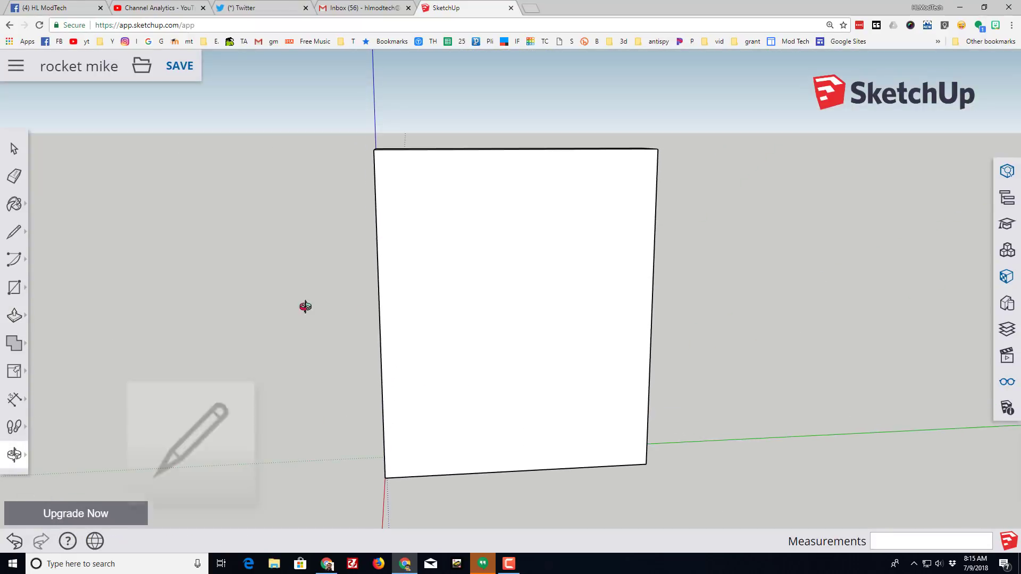
- Draw a diagonal line from the block's top edge to its right edge, splitting the face
left_click(15, 232)
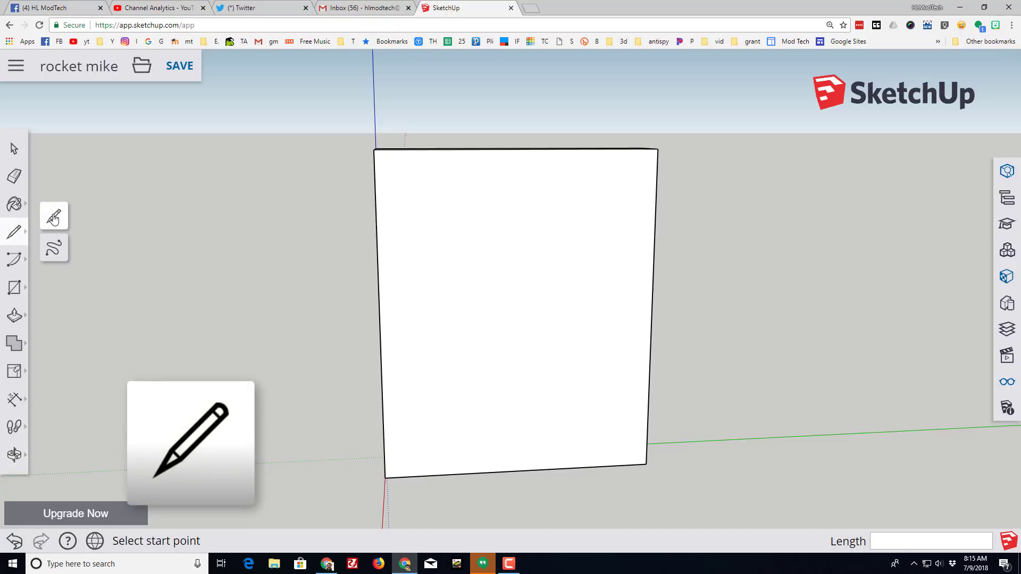
left_click(53, 219)
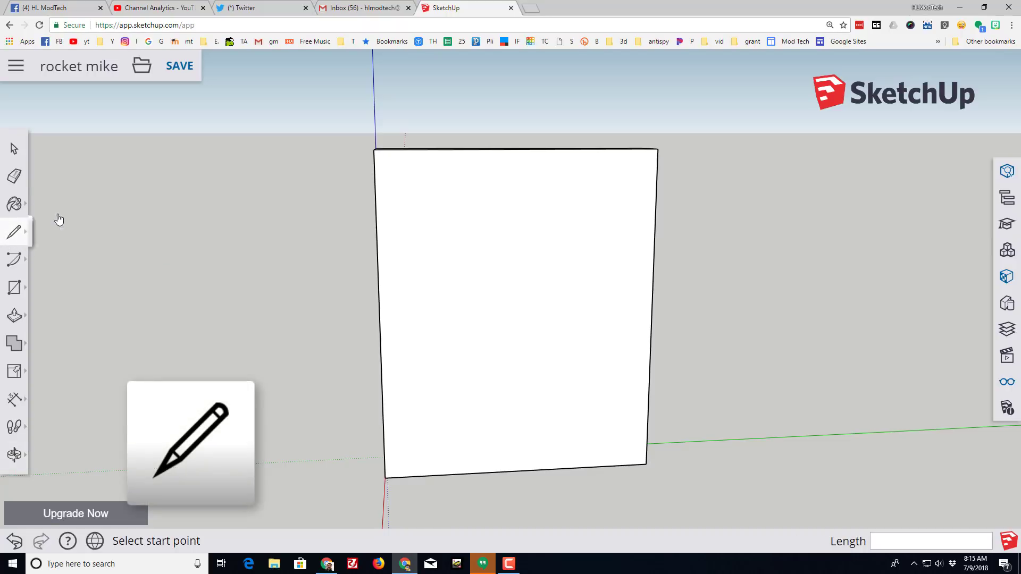
left_click(445, 149)
left_click(648, 413)
- Push the triangular corner face away, leaving a slanted fin shape
left_click(24, 314)
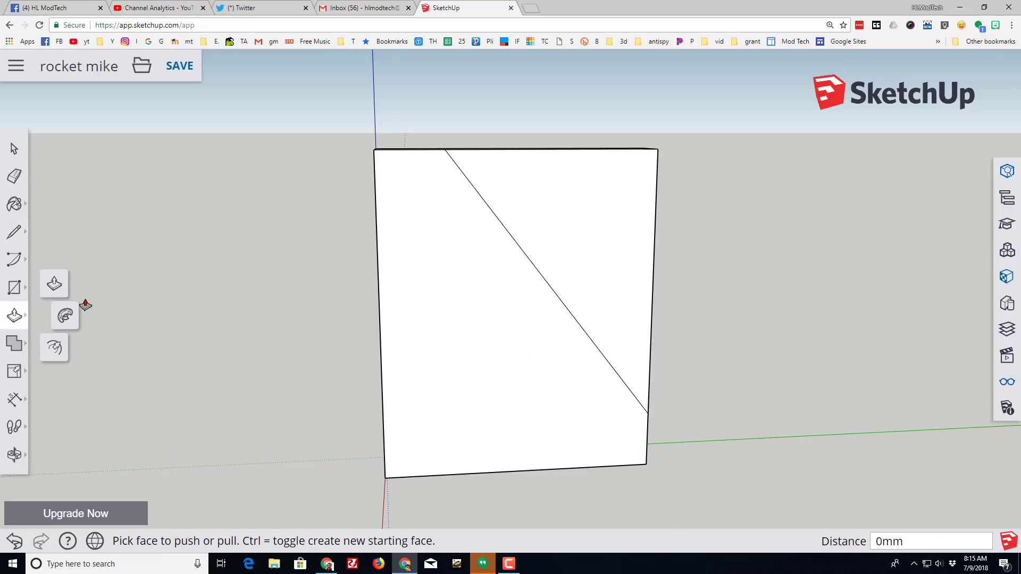
middle_click_drag(779, 271, 420, 292)
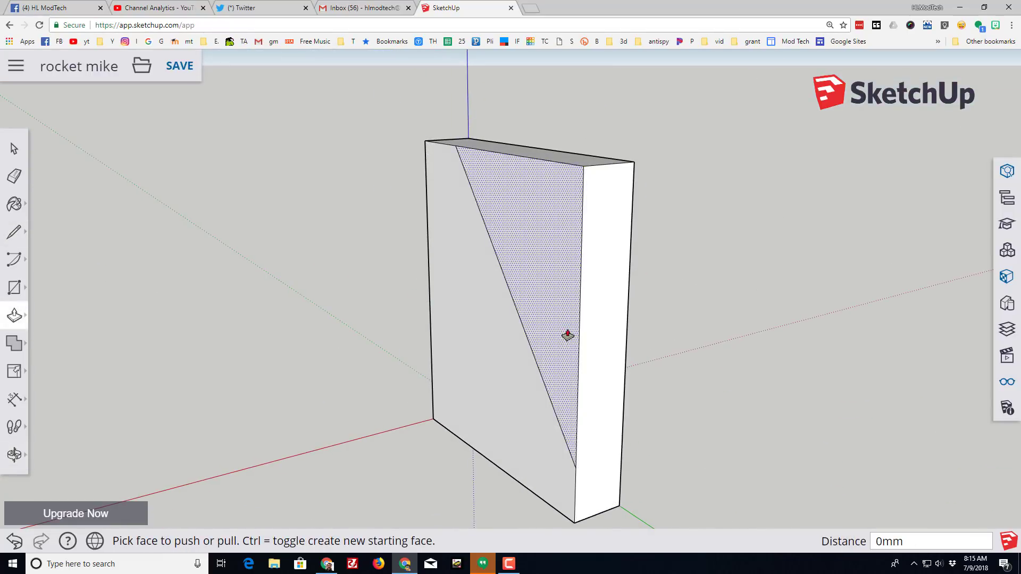
left_click_drag(568, 335, 627, 334)
middle_click_drag(373, 356, 638, 425)
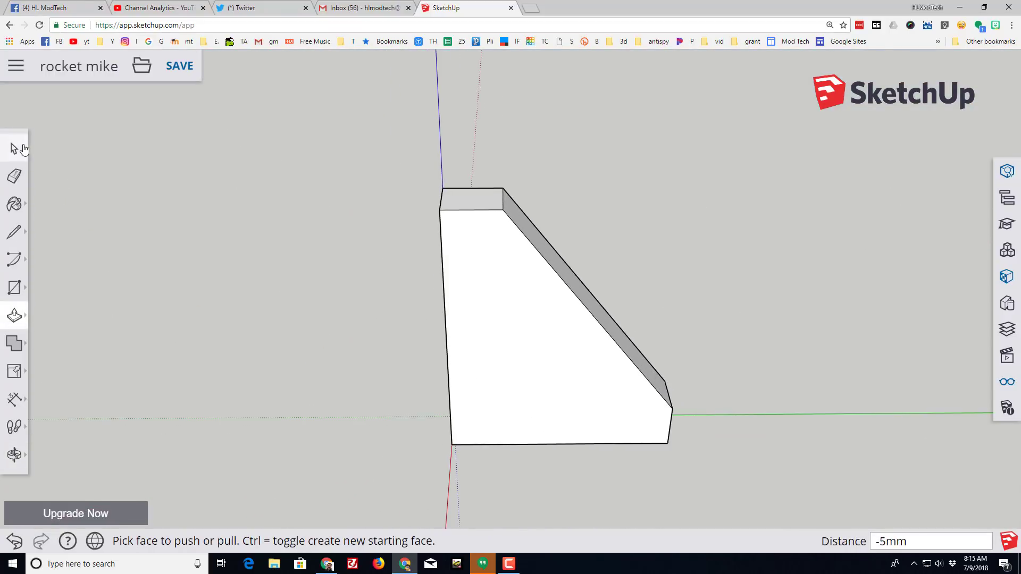
left_click(10, 152)
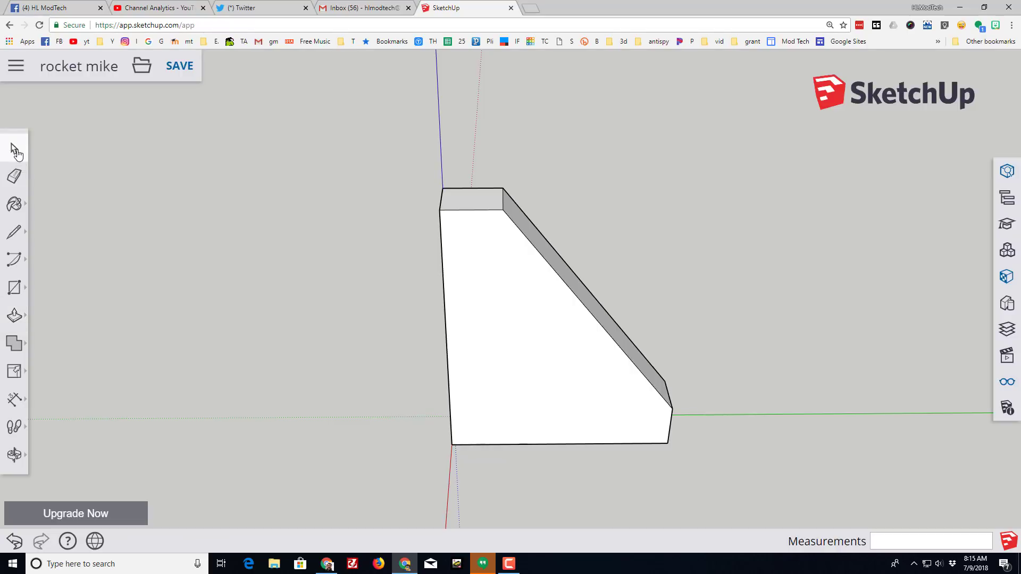
- Select the whole fin and make it a single group
left_click_drag(377, 156, 761, 529)
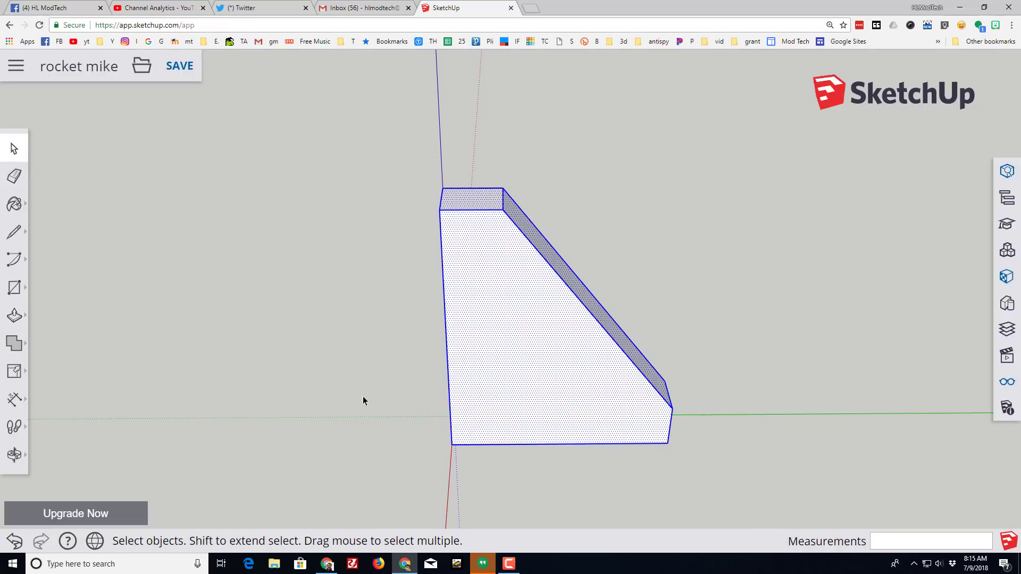
right_click(531, 359)
left_click(569, 414)
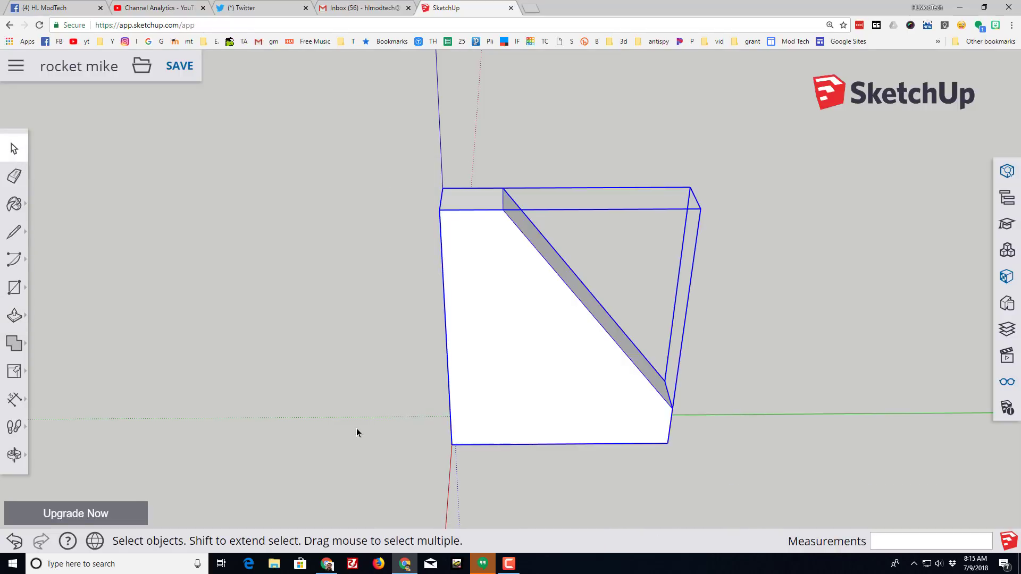
middle_click_drag(352, 429, 464, 483)
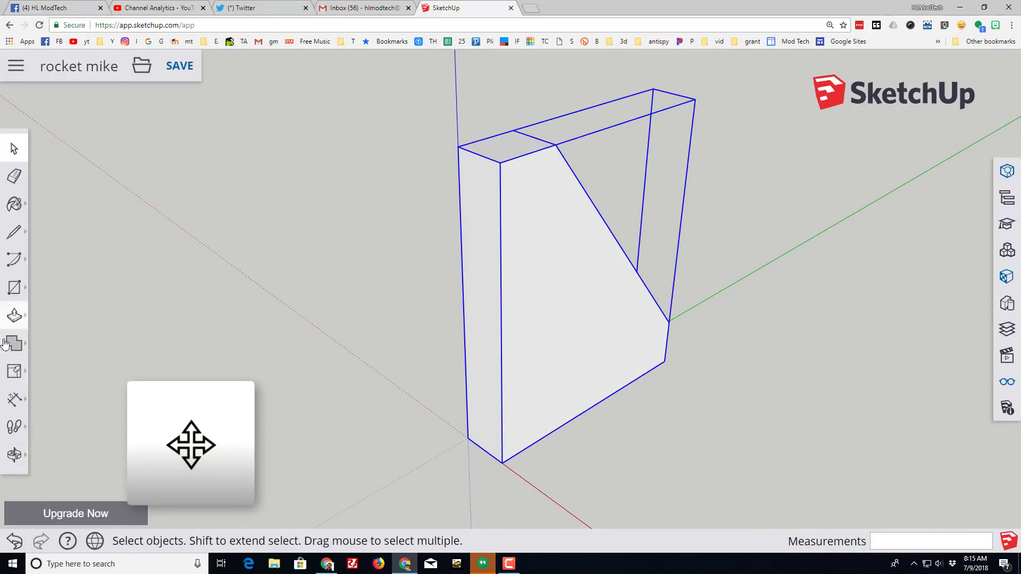
- Move the fin group to the origin, then 14 mm along the green axis
left_click(9, 374)
left_click(54, 340)
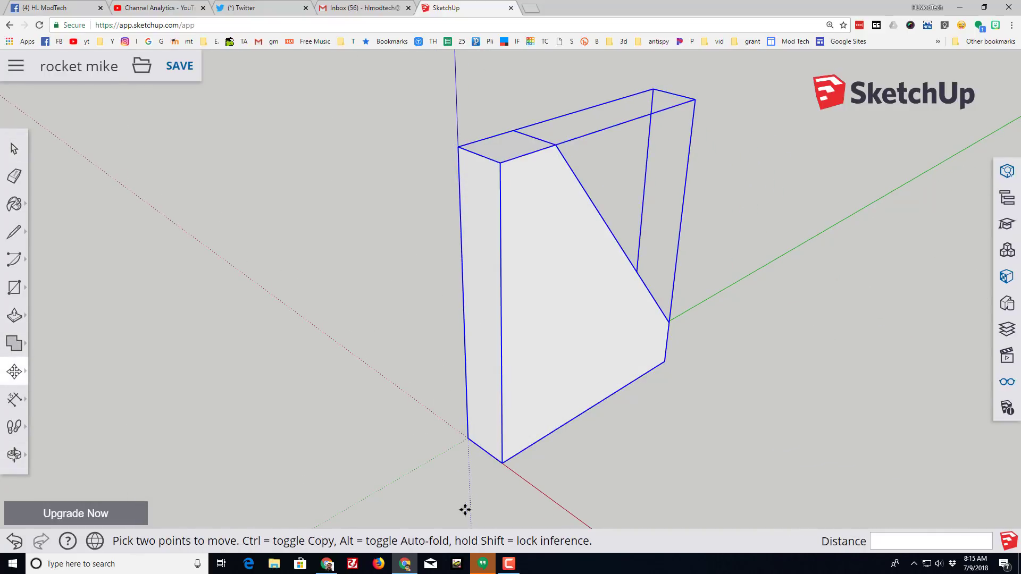
left_click(485, 450)
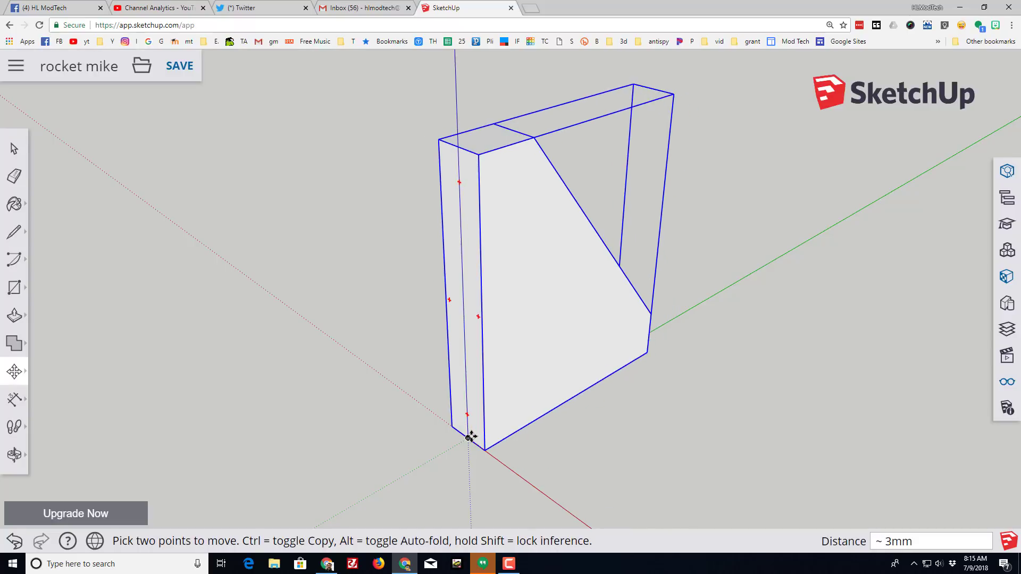
left_click(472, 436)
left_click(468, 436)
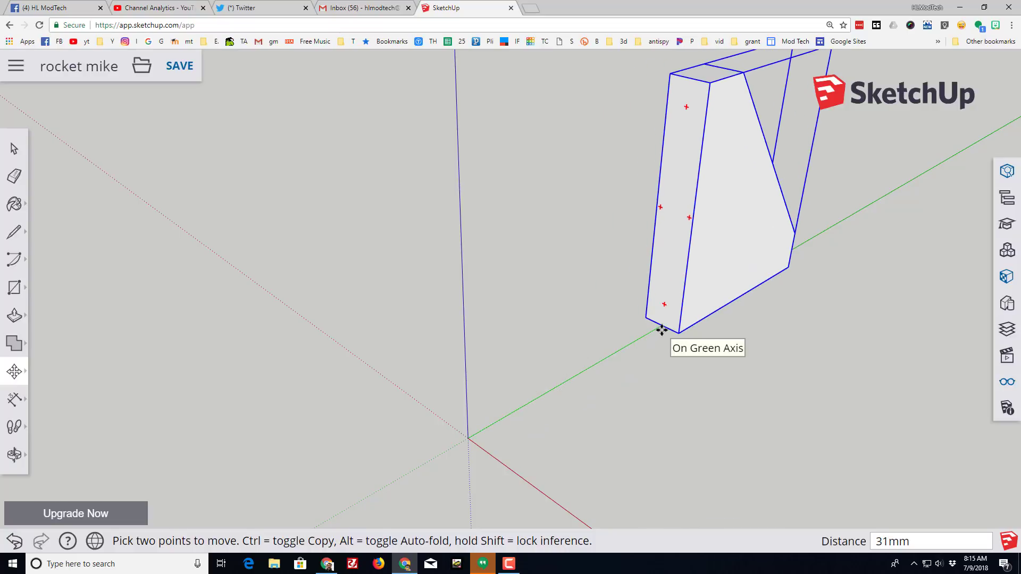
key("Return")
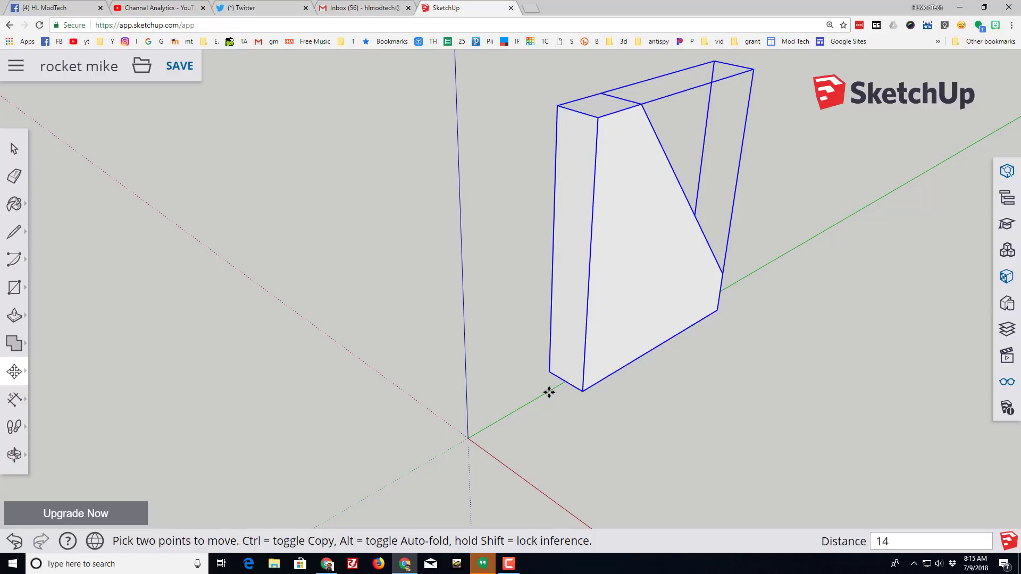
- Rotate a copy of the fin 180° around the origin to stand opposite the original
left_click(15, 372)
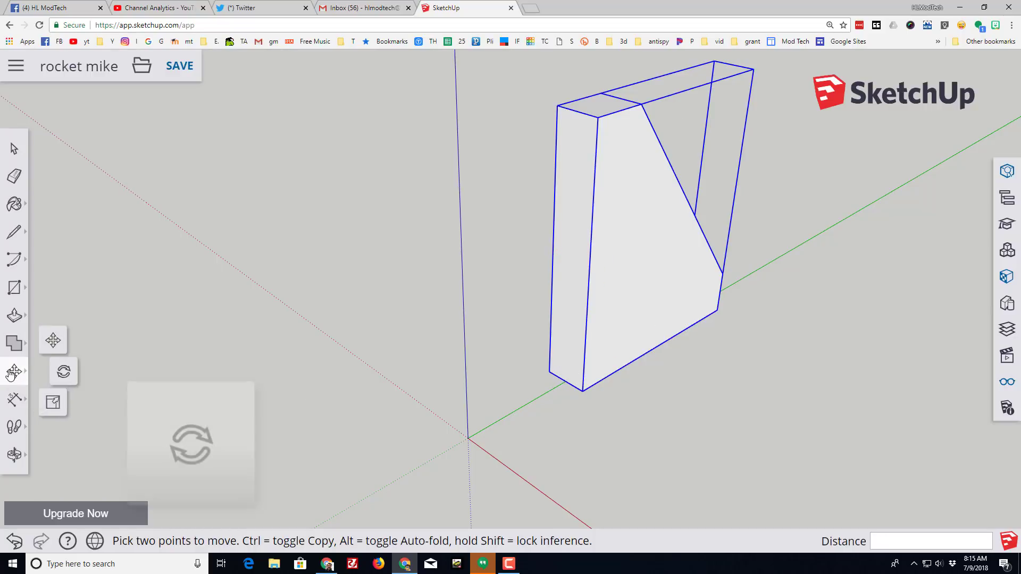
left_click(66, 376)
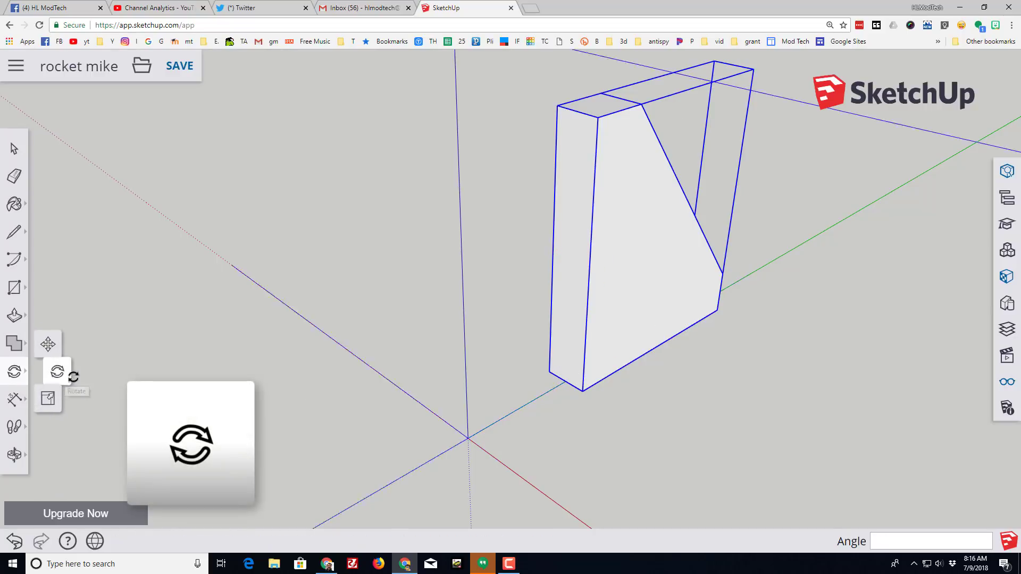
left_click(468, 438)
left_click(564, 381)
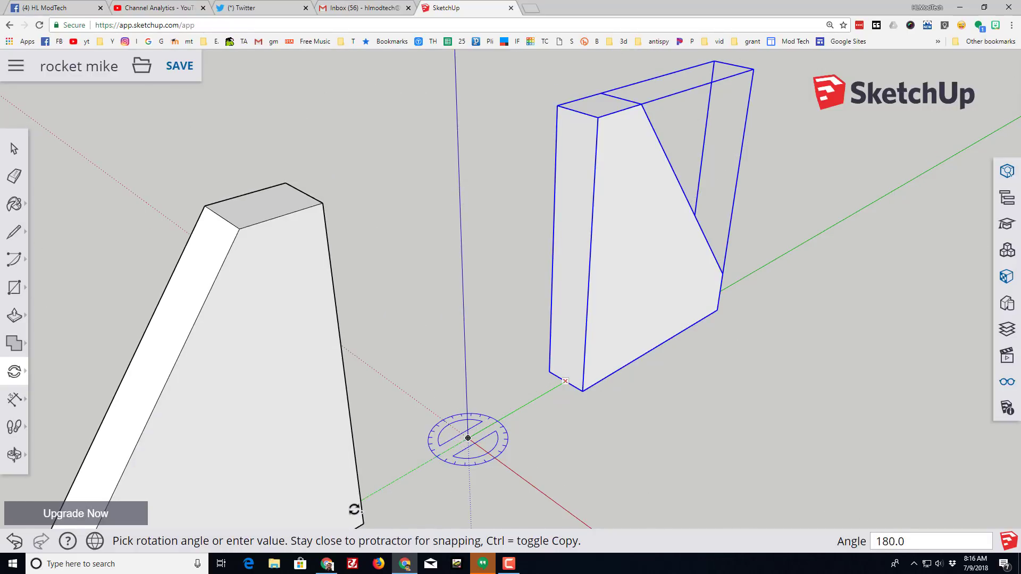
left_click(354, 510)
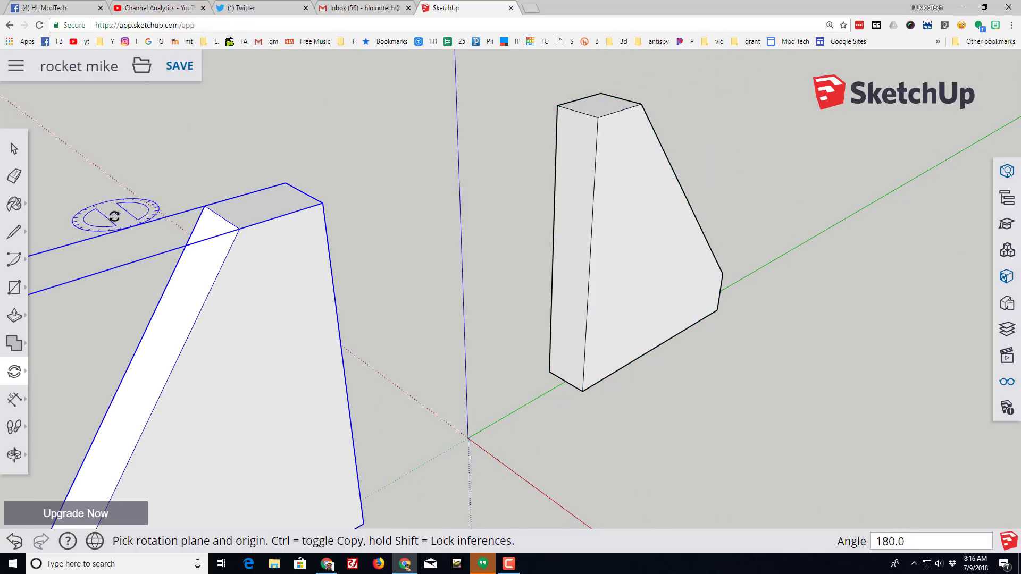
left_click(14, 150)
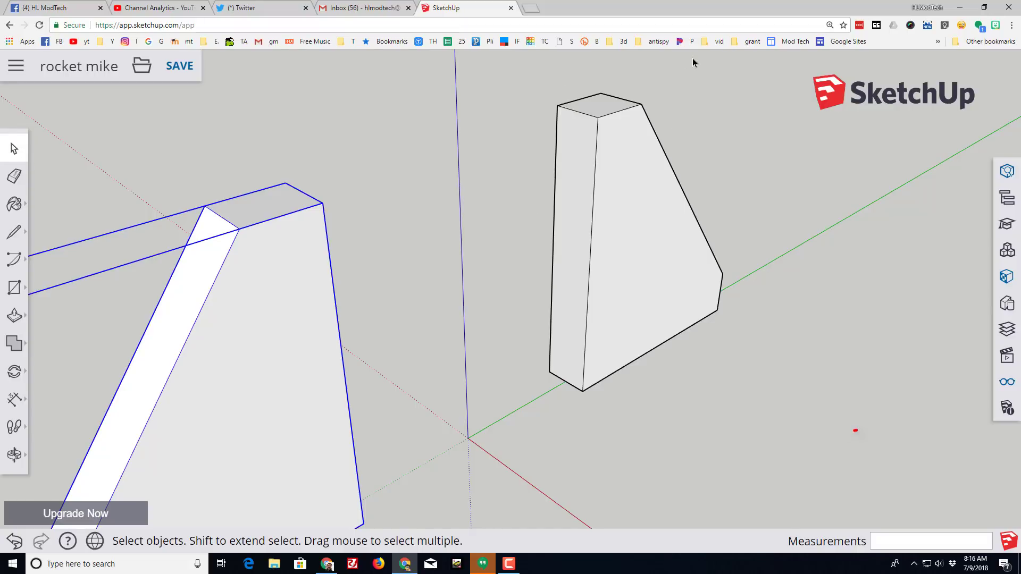
- Select both fins and rotate a copy of them 90° around the origin
mouse_move(693, 58)
left_mouse_down()
mouse_move(686, 103)
mouse_move(443, 331)
left_mouse_up()
left_click_drag(272, 399, 273, 399)
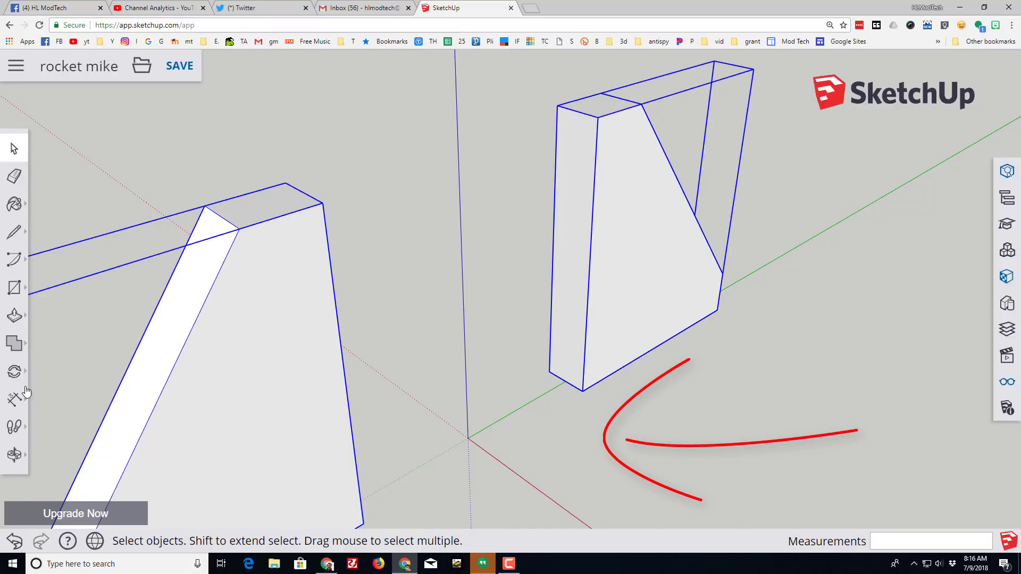
left_click(15, 371)
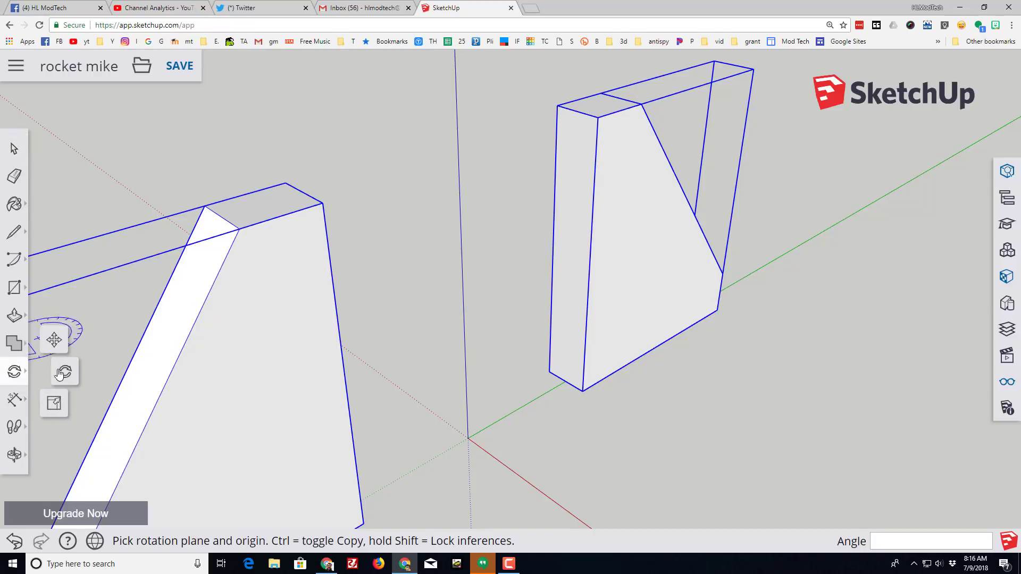
left_click(469, 438)
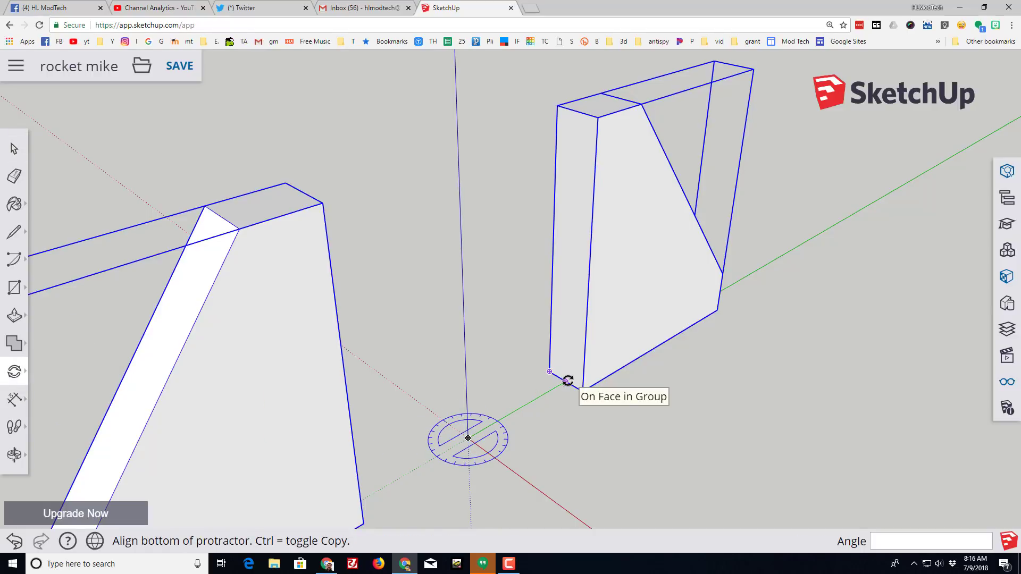
left_click(565, 381)
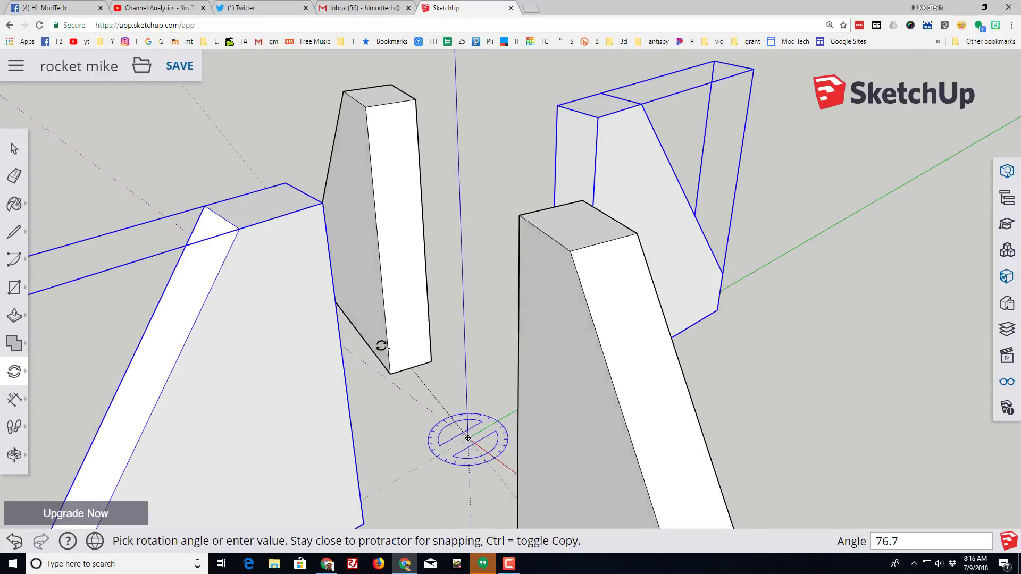
left_click(369, 367)
scroll(439, 359, "down", 5)
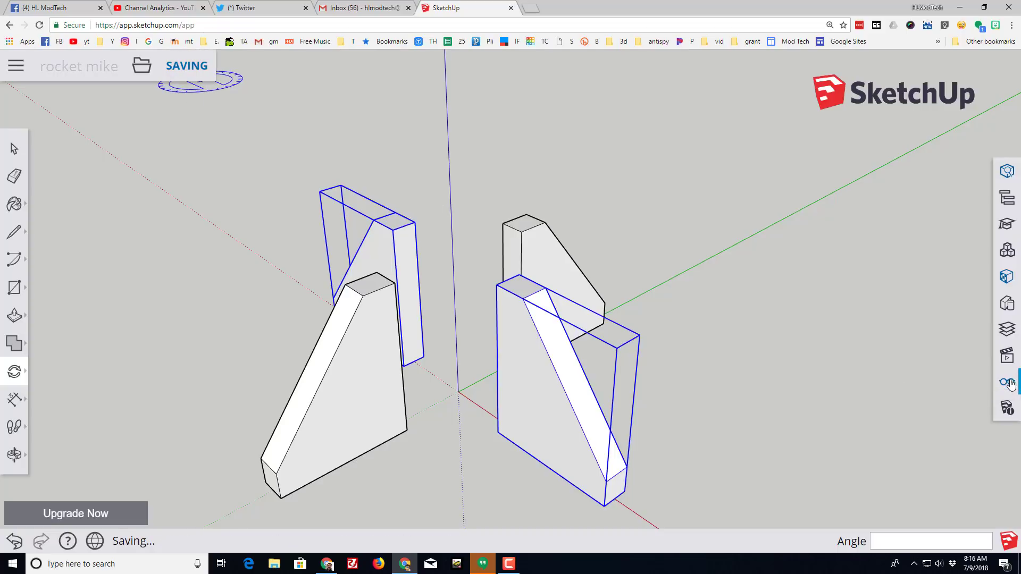
- Unhide All to restore the cylinder among the fins, then zoom extents and orbit to frame the rocket
left_click(1007, 383)
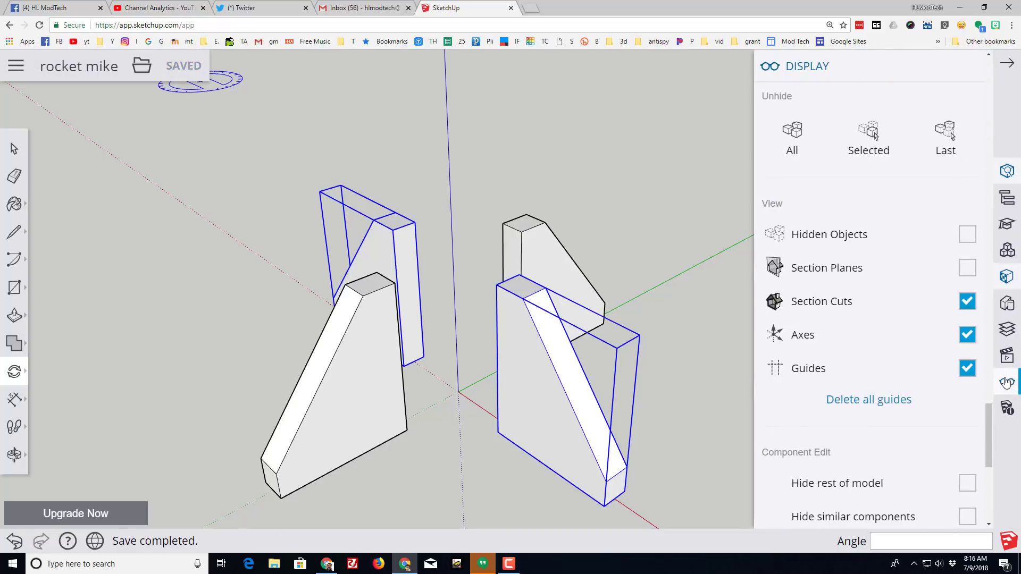
left_click(794, 147)
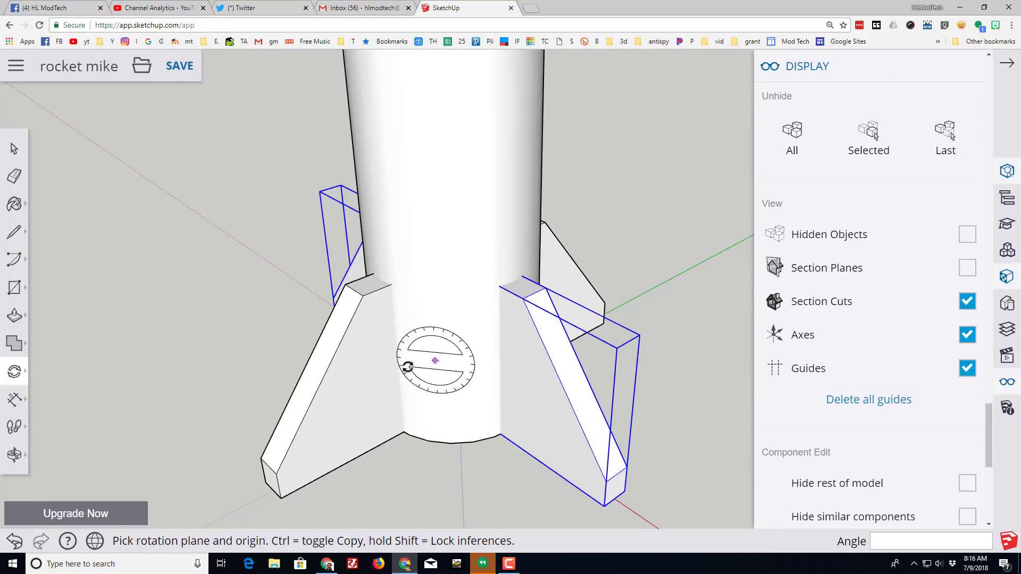
left_click(14, 455)
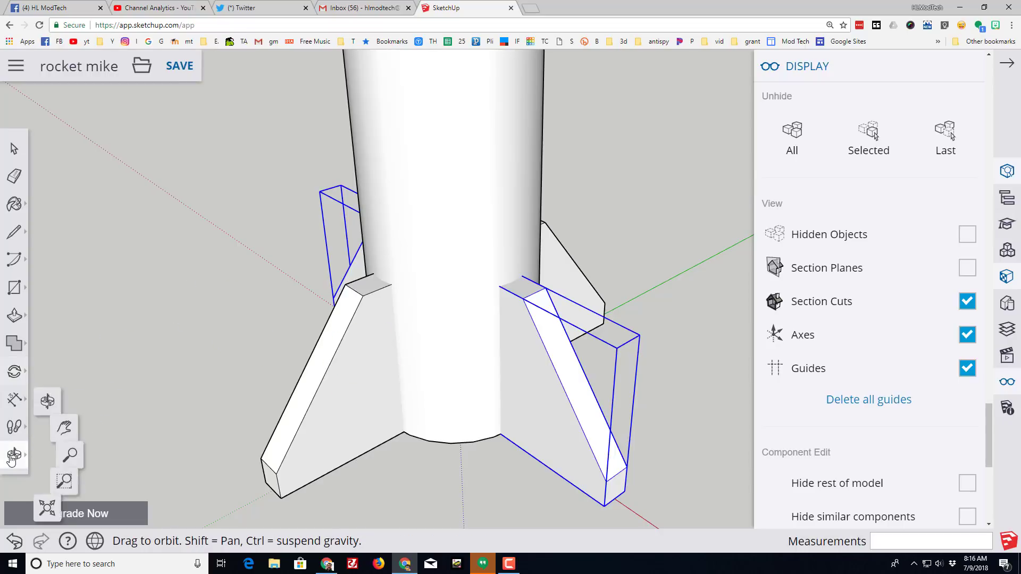
left_click(46, 518)
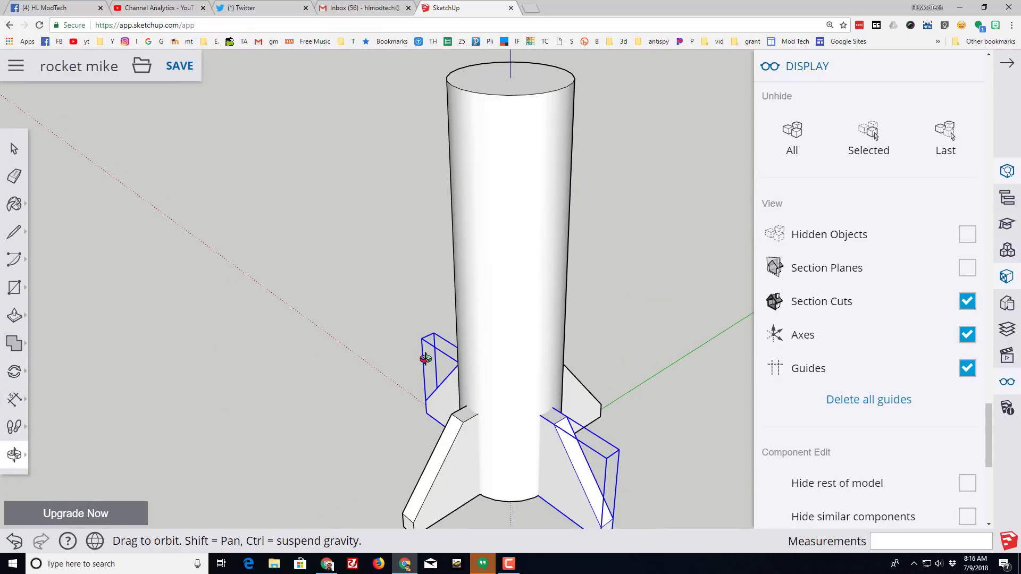
left_click_drag(658, 345, 374, 326)
key("space")
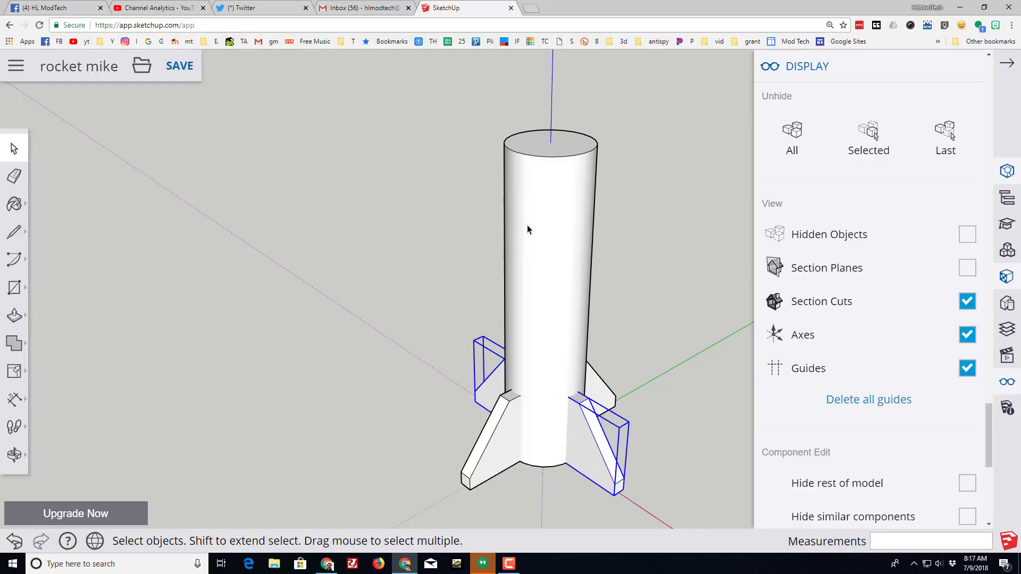
- Scale the rocket body upward from its top grip to a Blue Scale of 1.22
left_click(584, 213)
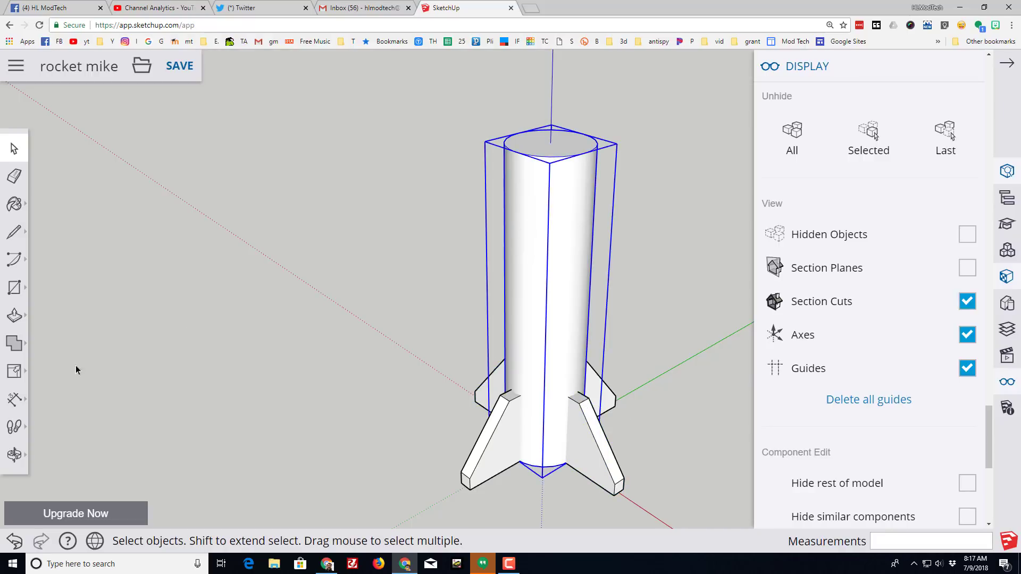
left_click(15, 372)
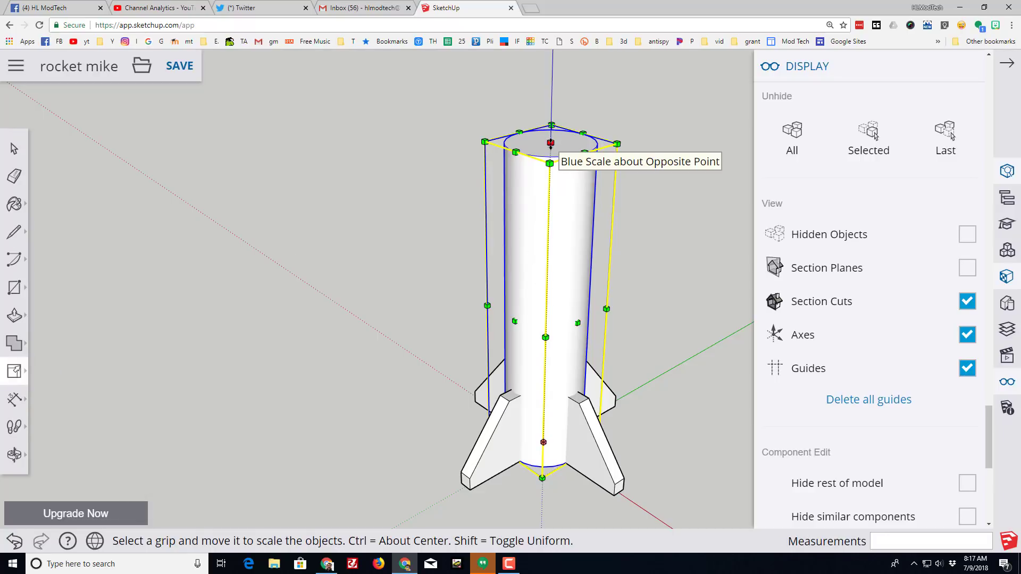
left_click_drag(550, 143, 553, 57)
scroll(490, 253, "down", 3)
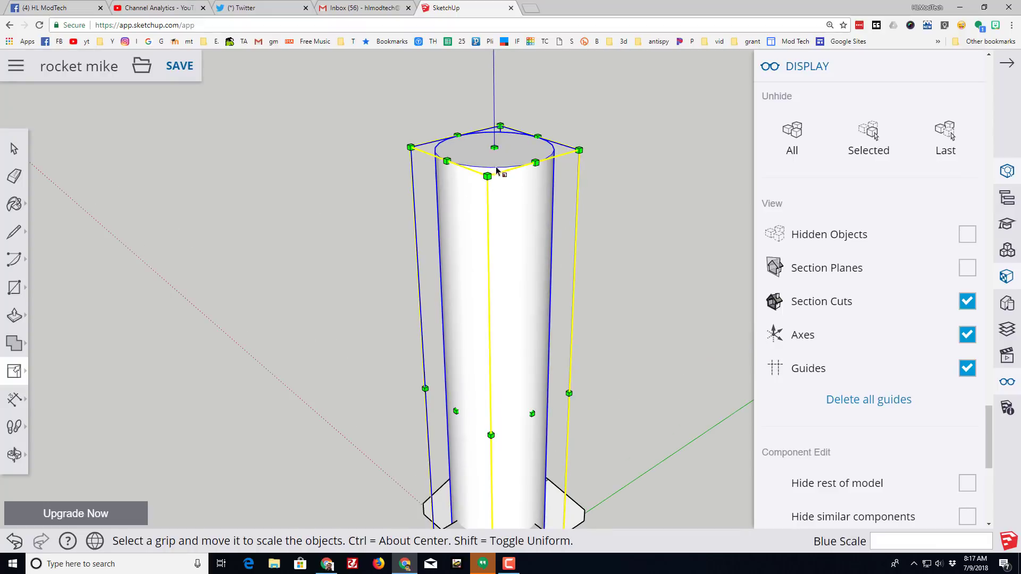
- Draw a circle centred on the body's top face with its edge at a 15 mm radius
left_click(17, 292)
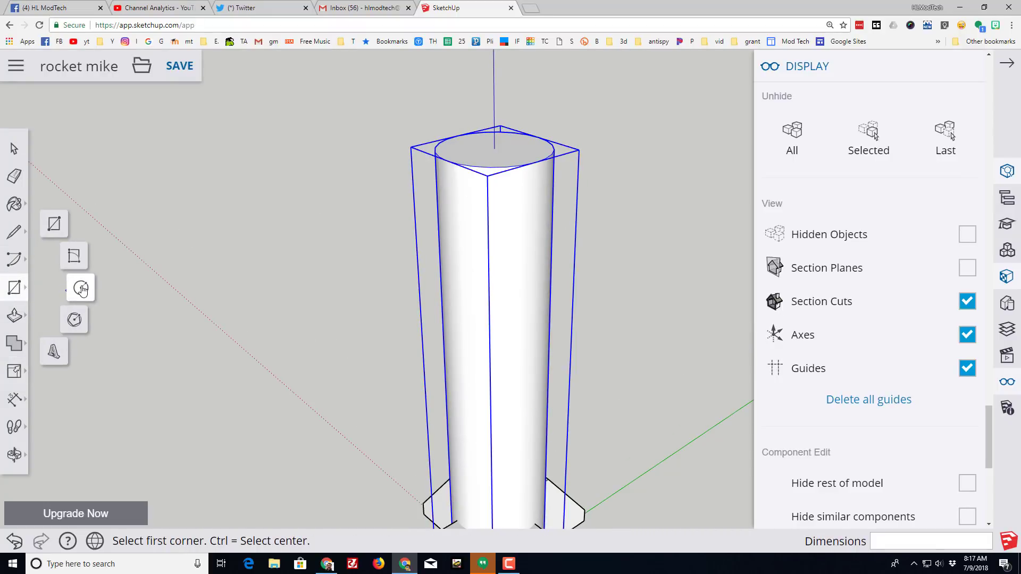
left_click(82, 289)
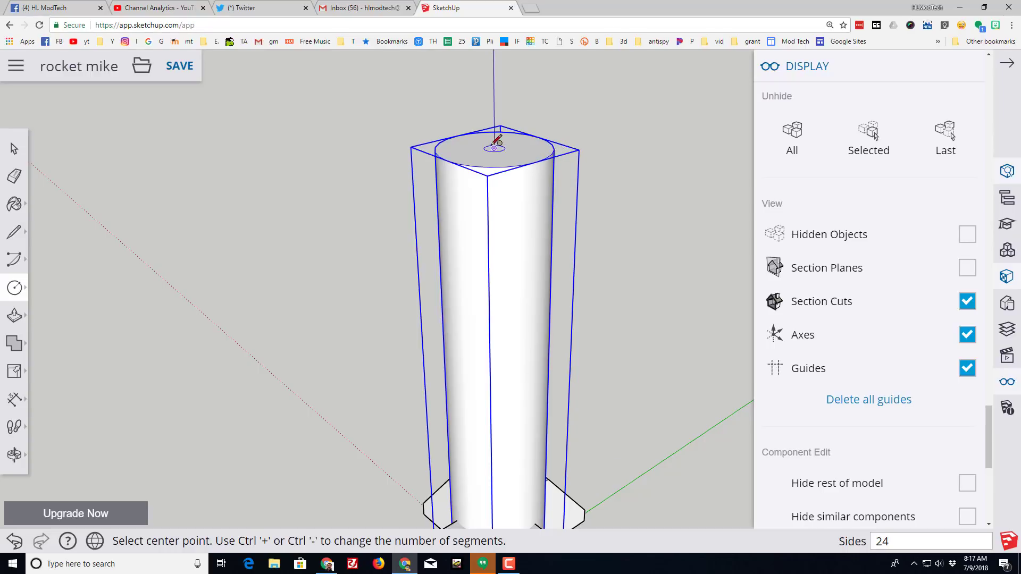
left_click(495, 148)
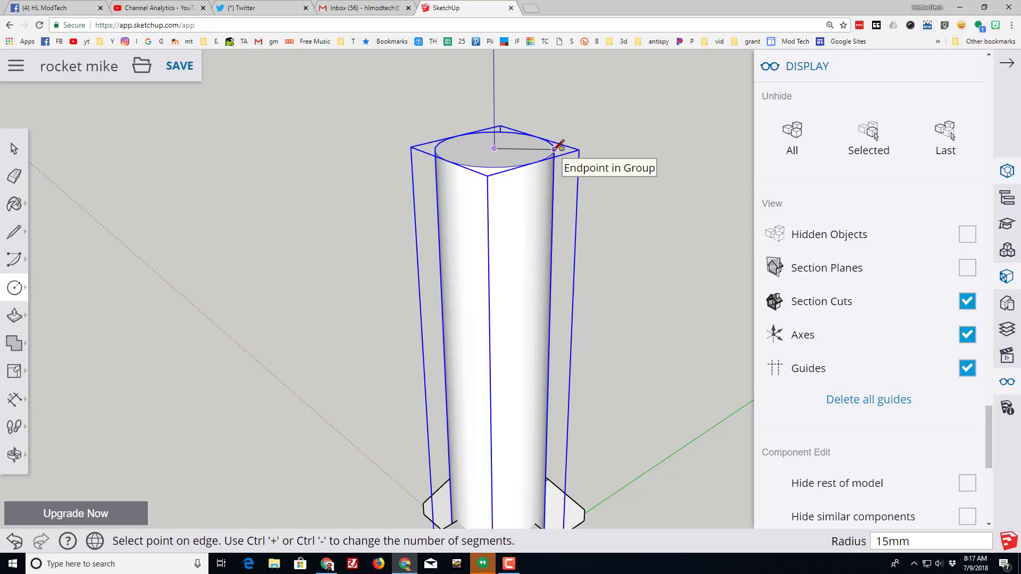
left_click(558, 146)
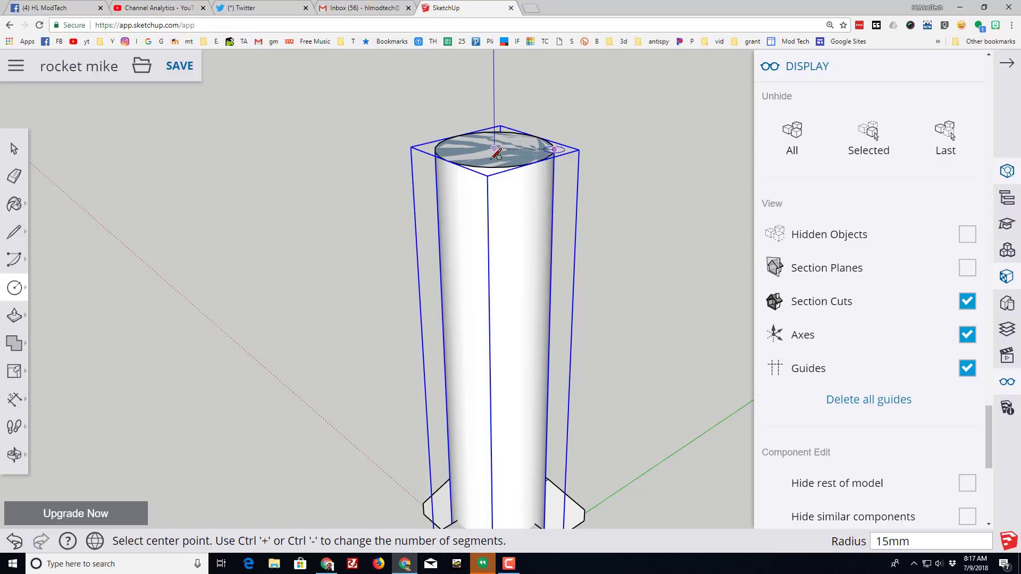
left_click(14, 232)
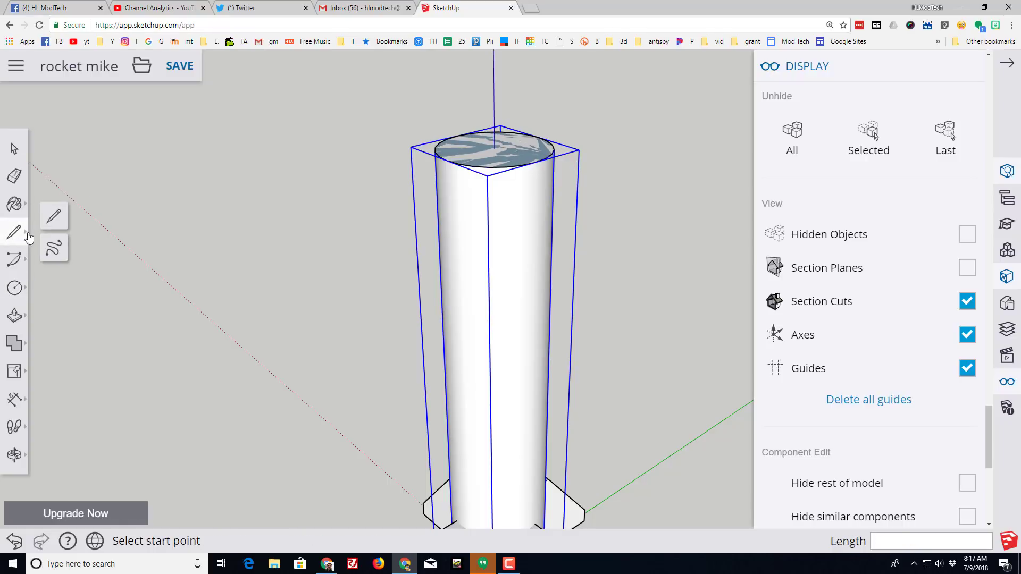
- Draw a triangle from the circle's centre up the blue axis, down to its edge, and back
left_click(59, 218)
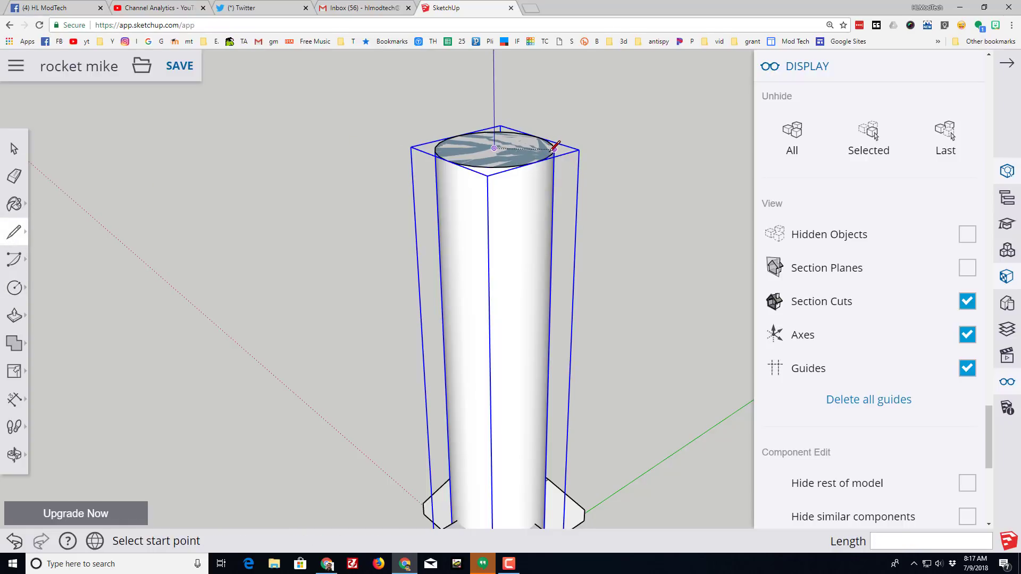
left_click(494, 147)
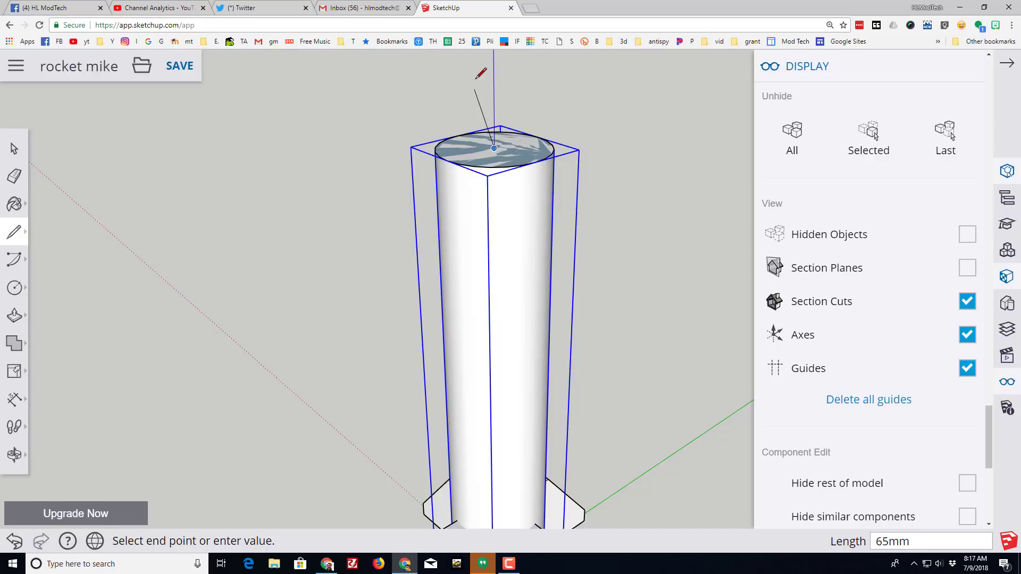
left_click(494, 53)
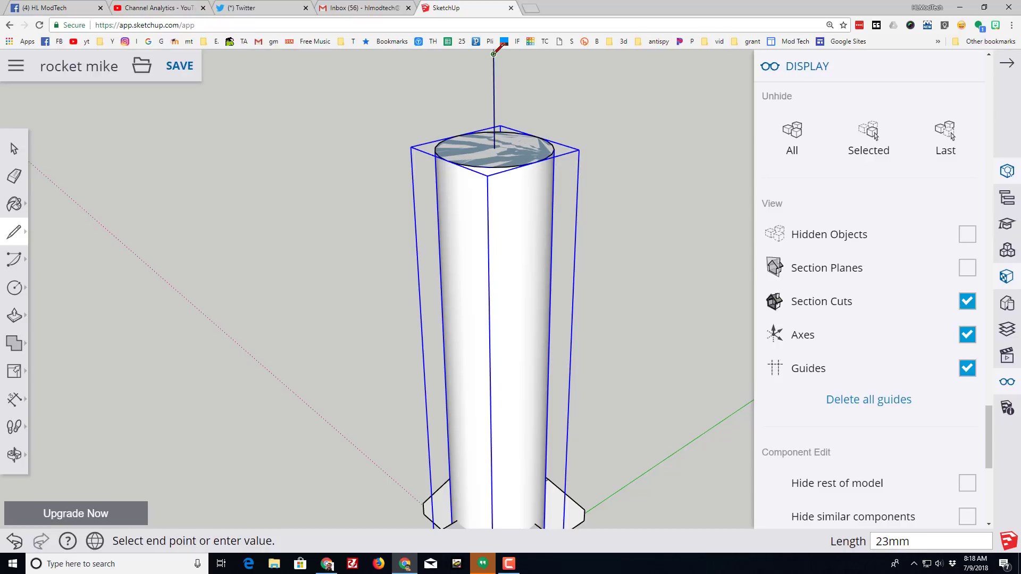
left_click(554, 149)
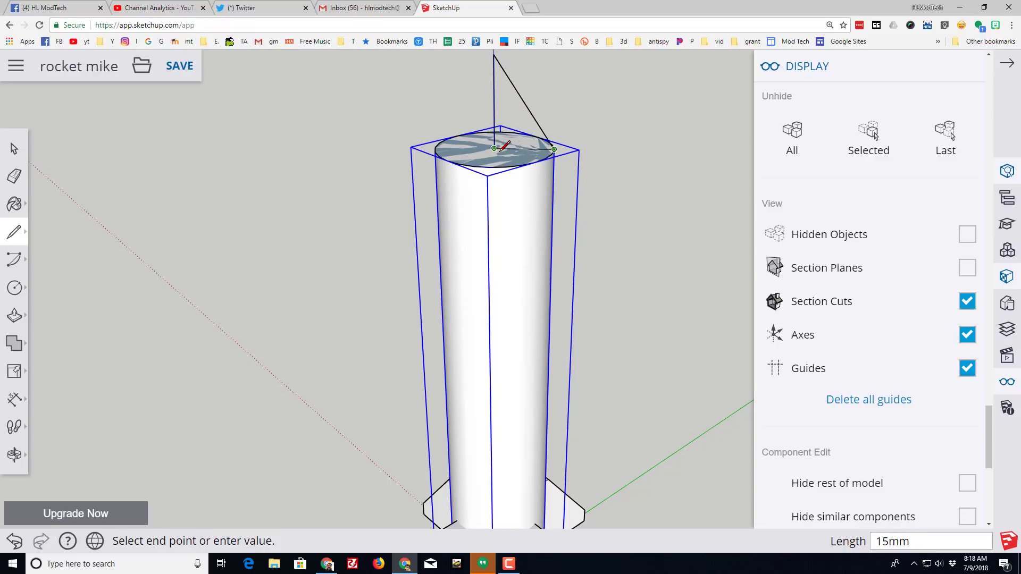
left_click(494, 148)
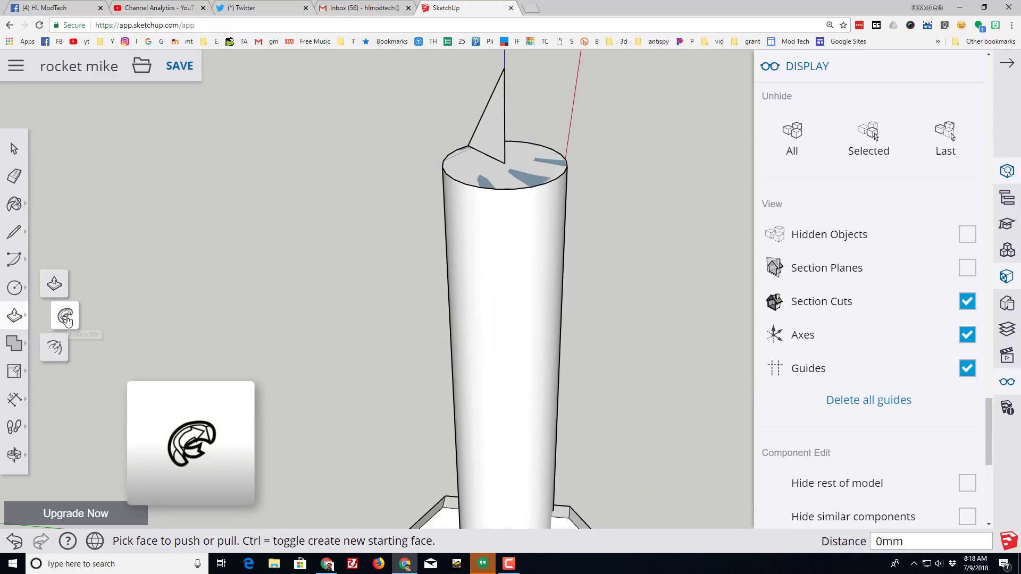
- Follow Me the triangle around the top circle into a cone nose, then orbit to check it
left_click(65, 316)
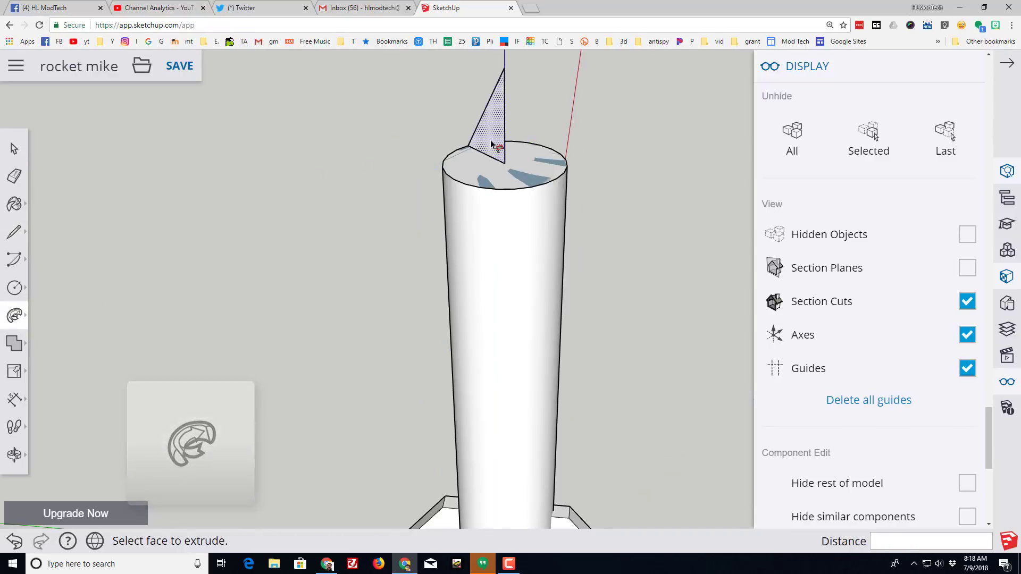
mouse_move(492, 146)
left_mouse_down()
mouse_move(448, 176)
mouse_move(491, 187)
mouse_move(453, 175)
mouse_move(447, 152)
mouse_move(477, 147)
left_mouse_up()
key("o")
mouse_move(479, 224)
left_mouse_down()
mouse_move(481, 170)
mouse_move(473, 213)
left_mouse_up()
key("p")
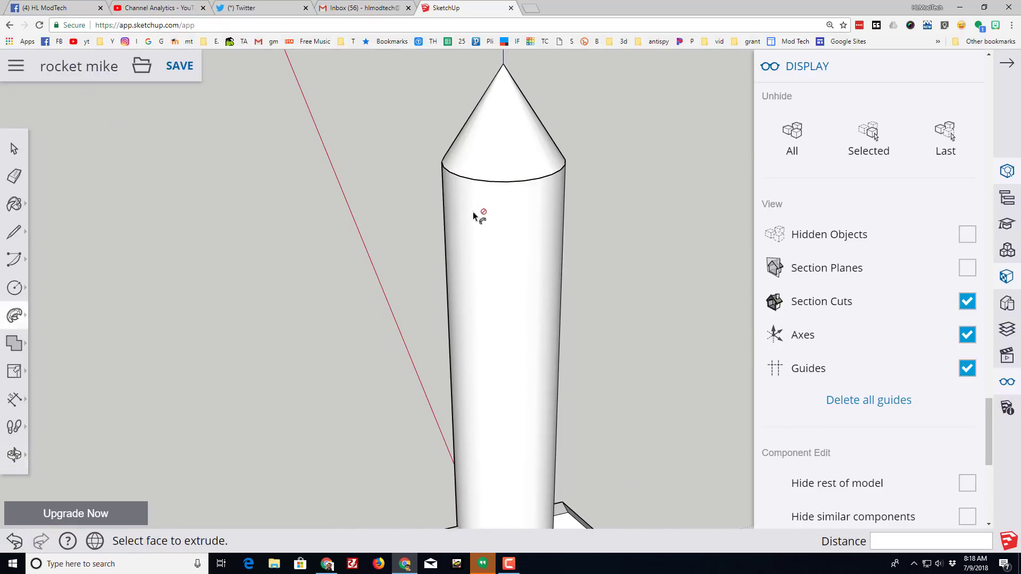
- Hide the rocket body group and orbit to look up at the cone's underside
left_click(14, 150)
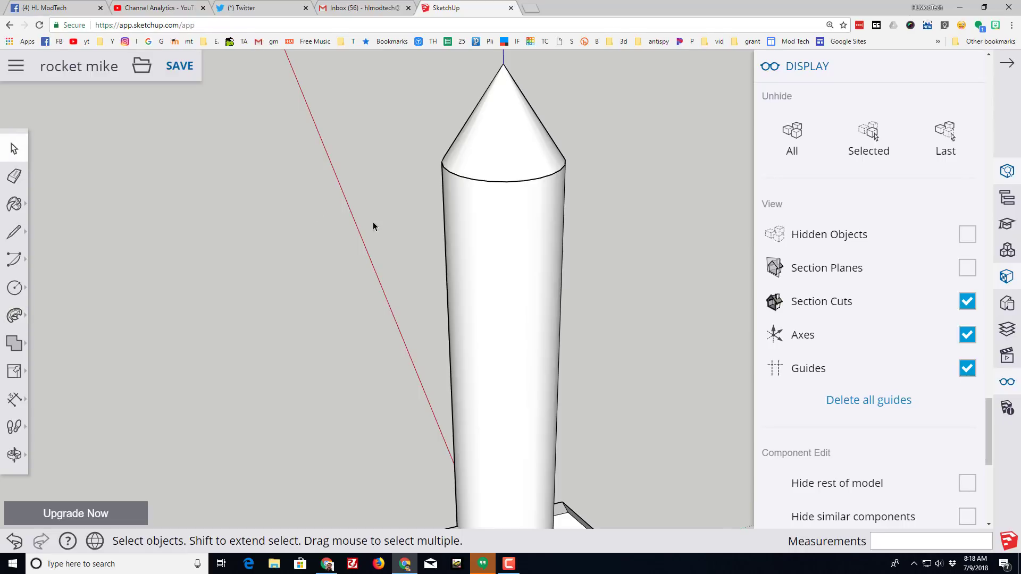
left_click(504, 254)
right_click(503, 254)
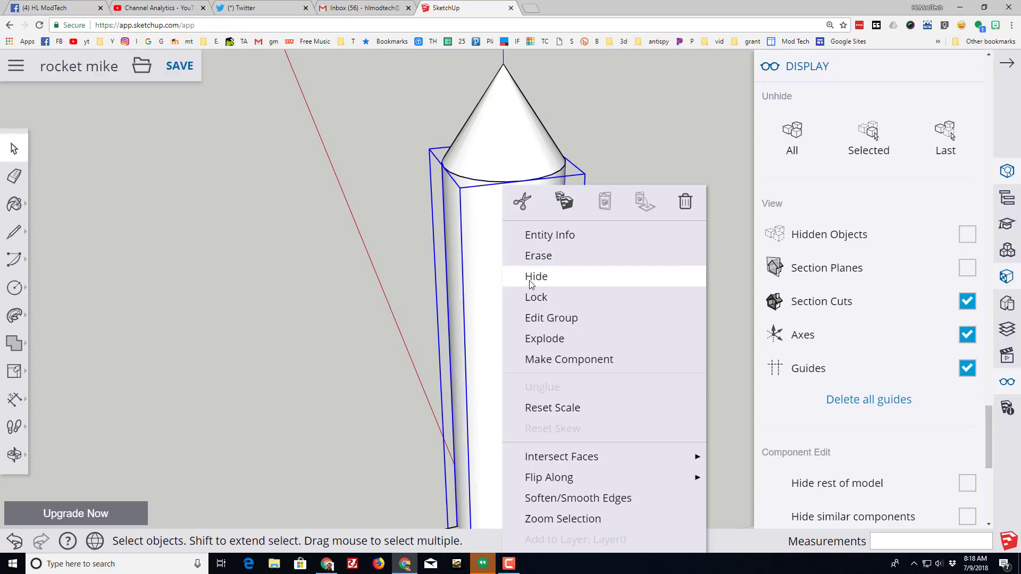
left_click(529, 277)
left_click(14, 456)
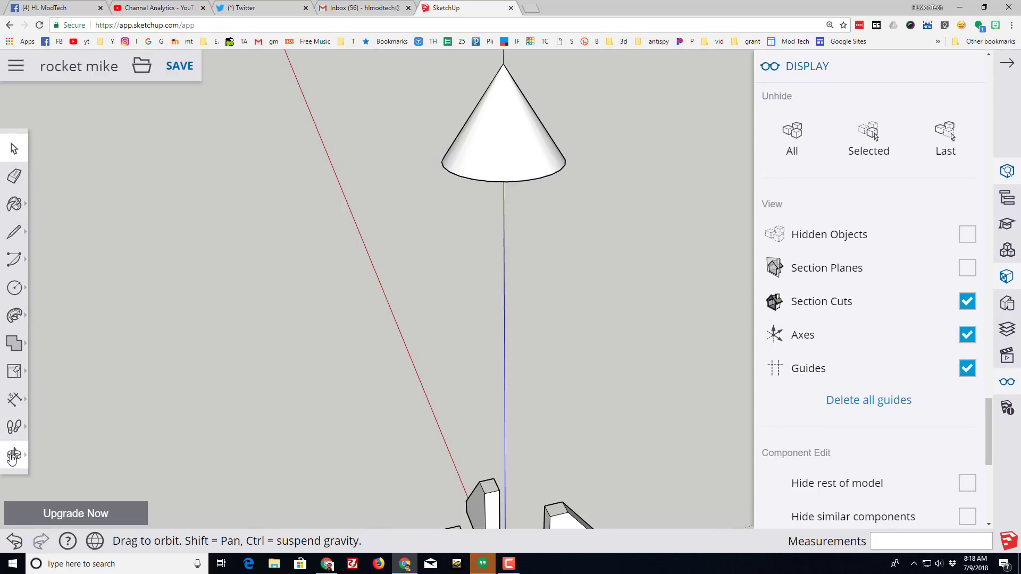
left_click_drag(352, 366, 504, 168)
- Draw a line across the cone's base, then erase it so the base face heals
left_click(19, 237)
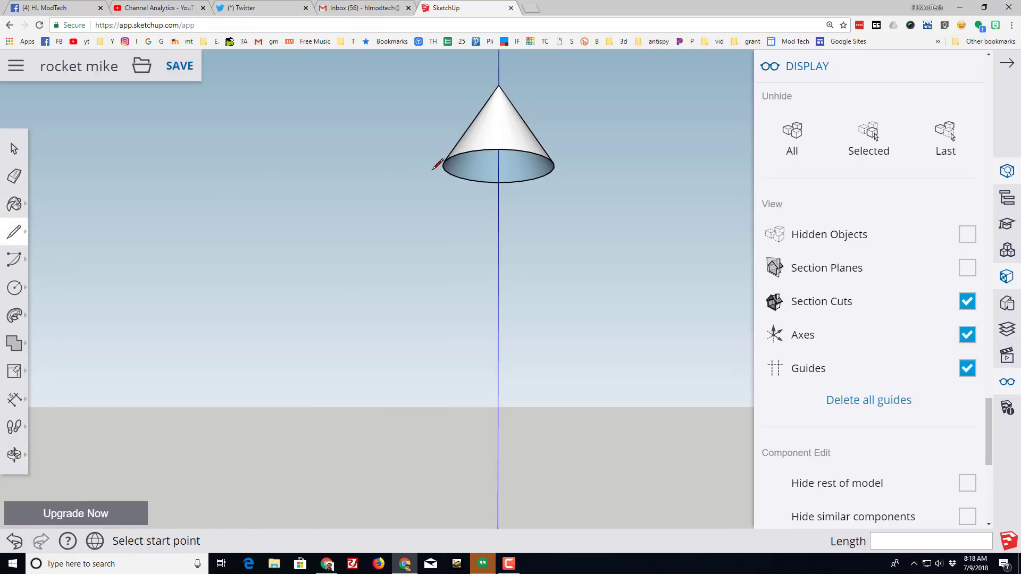
left_click(445, 161)
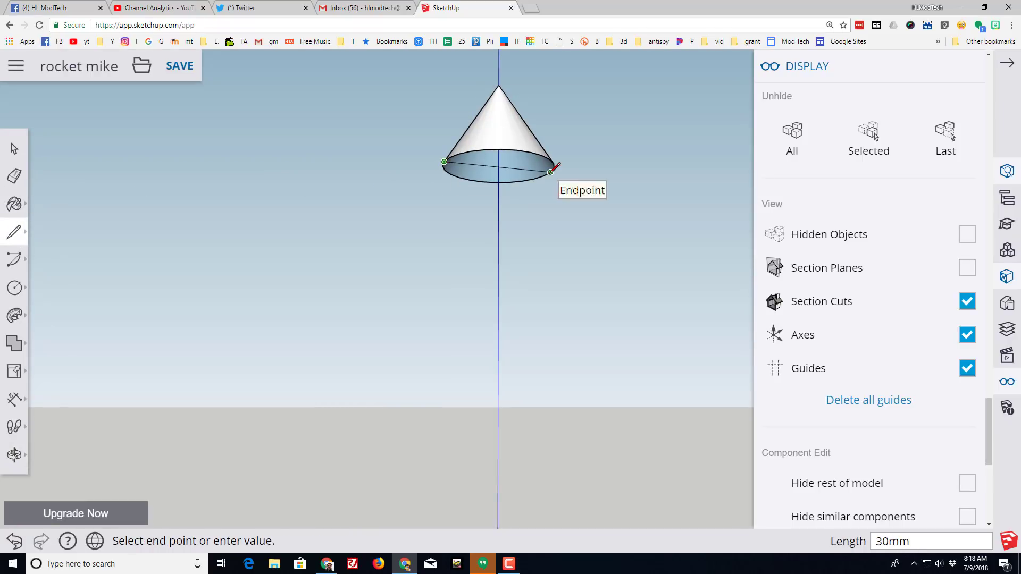
left_click(543, 175)
left_click(15, 176)
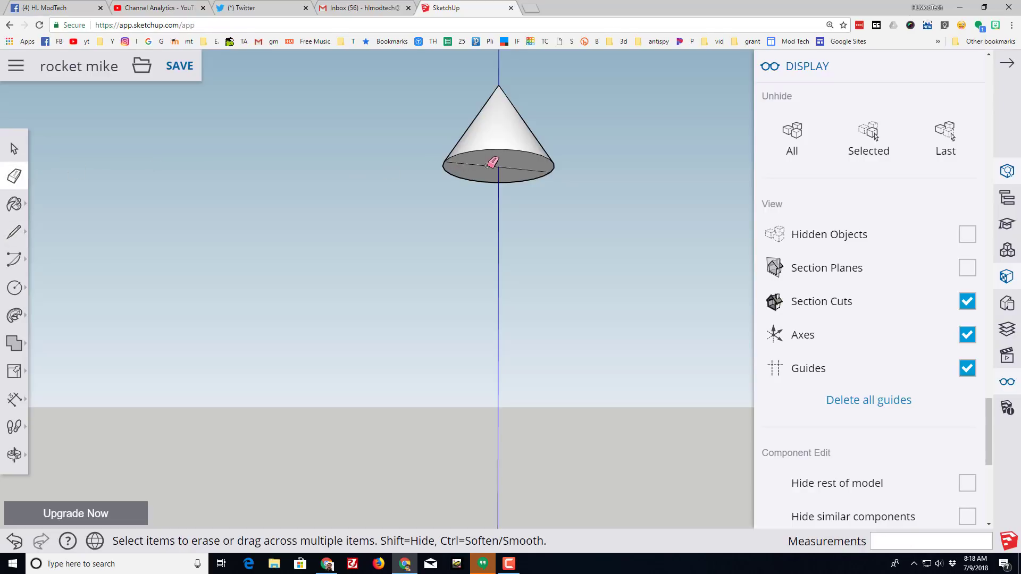
scroll(488, 169, "up", 3)
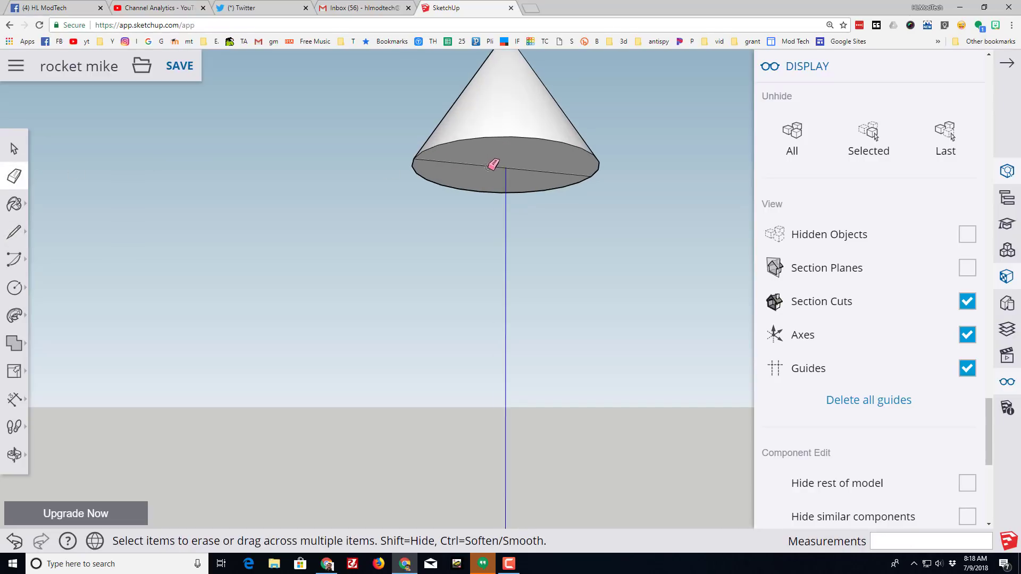
left_click(489, 167)
scroll(497, 175, "down", 3)
key("space")
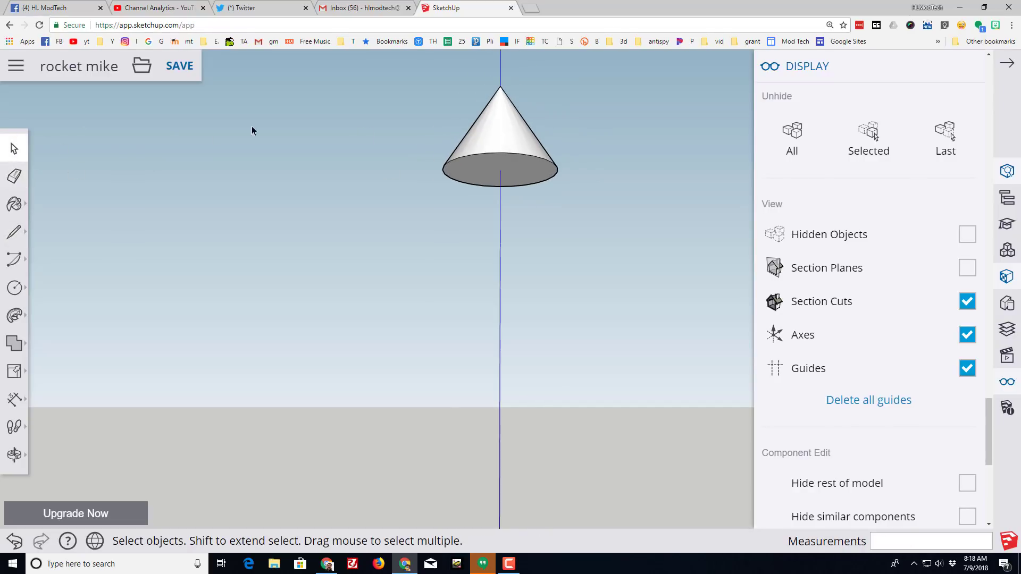
- Window-select the whole nose cone and make it a group
left_click_drag(410, 93, 627, 213)
right_click(486, 155)
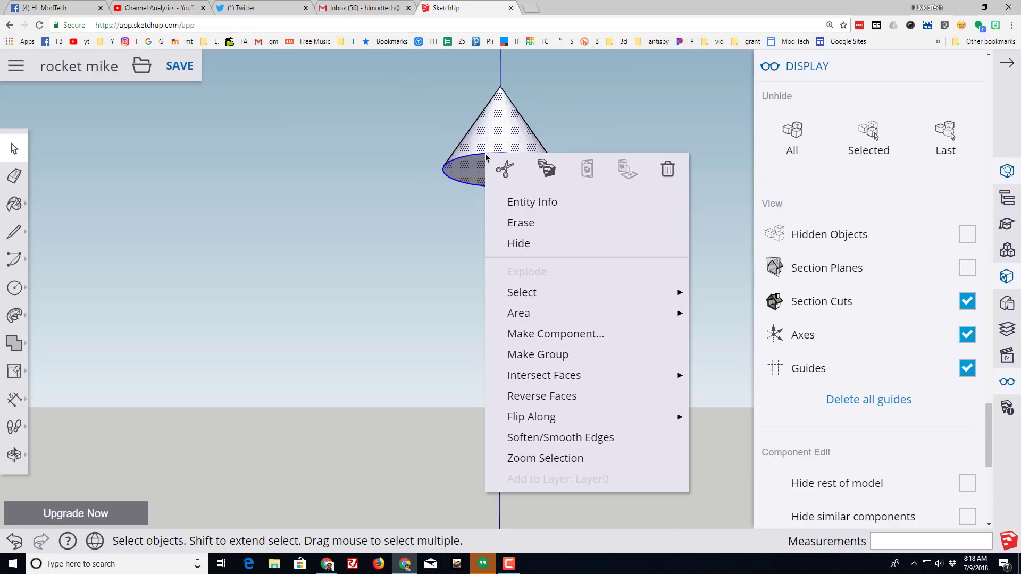
left_click(538, 353)
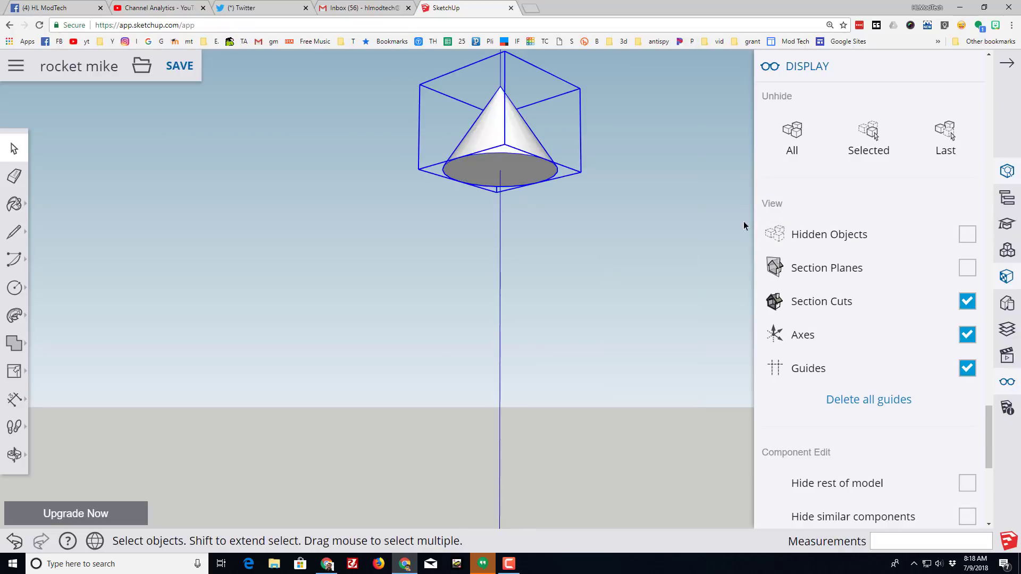
- Confirm in Entity Info that the cone is a solid group of 5358 mm³, orbiting to a level view
left_click(1006, 63)
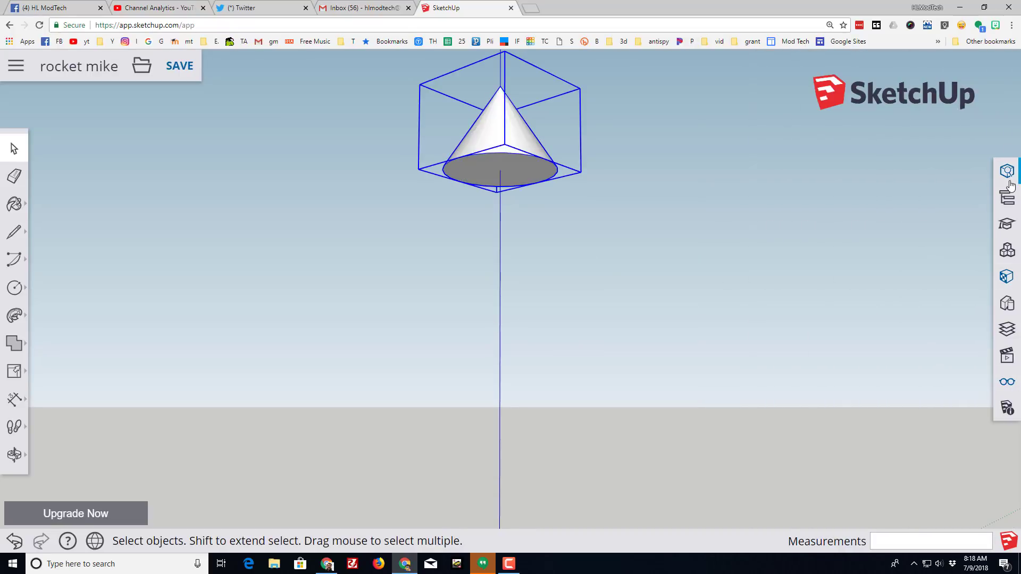
left_click(1007, 172)
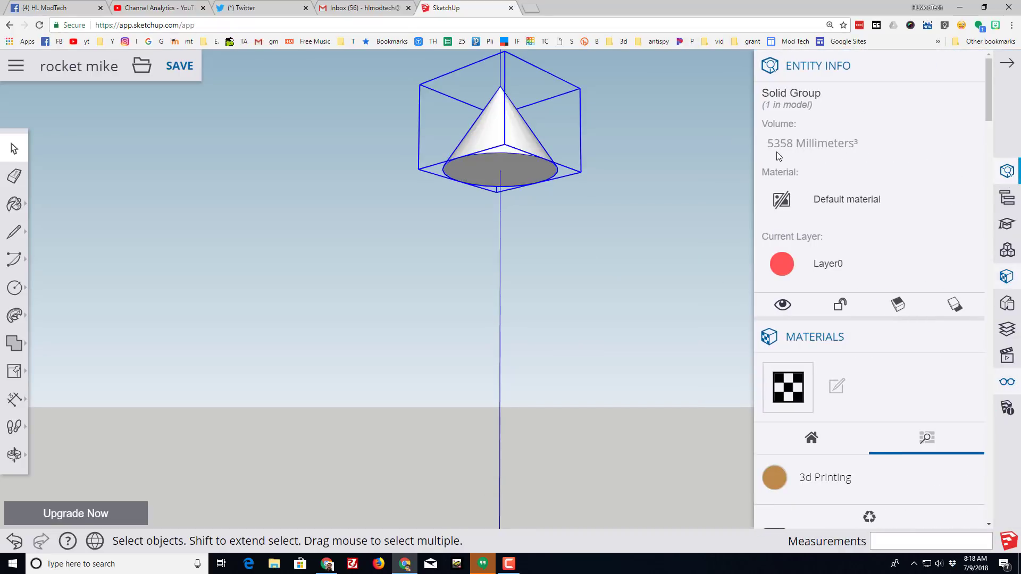
middle_click_drag(491, 144, 502, 156)
middle_click_drag(433, 132, 408, 231)
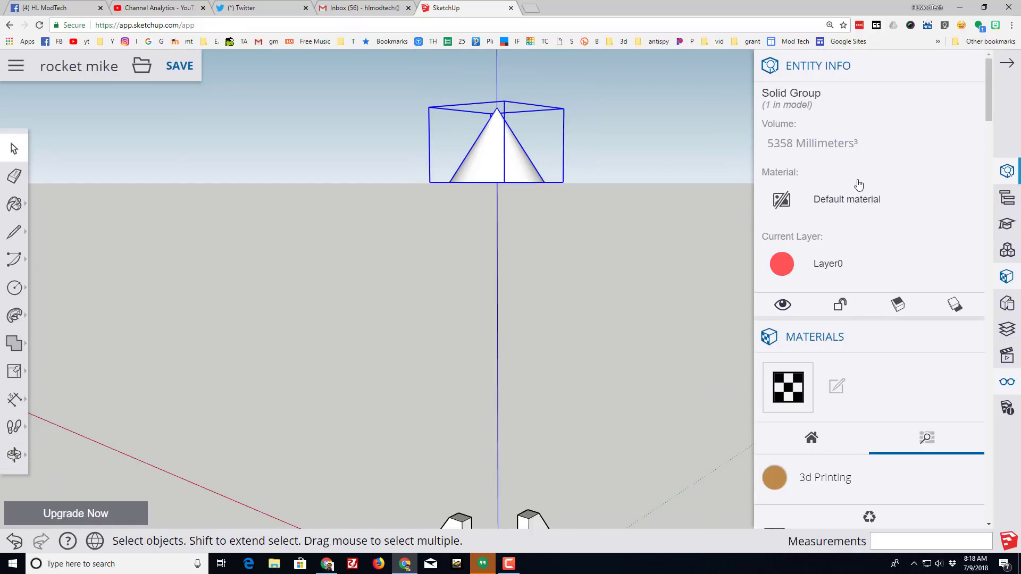
- Unhide All from the Display panel to bring back the body and fins
left_click(1006, 387)
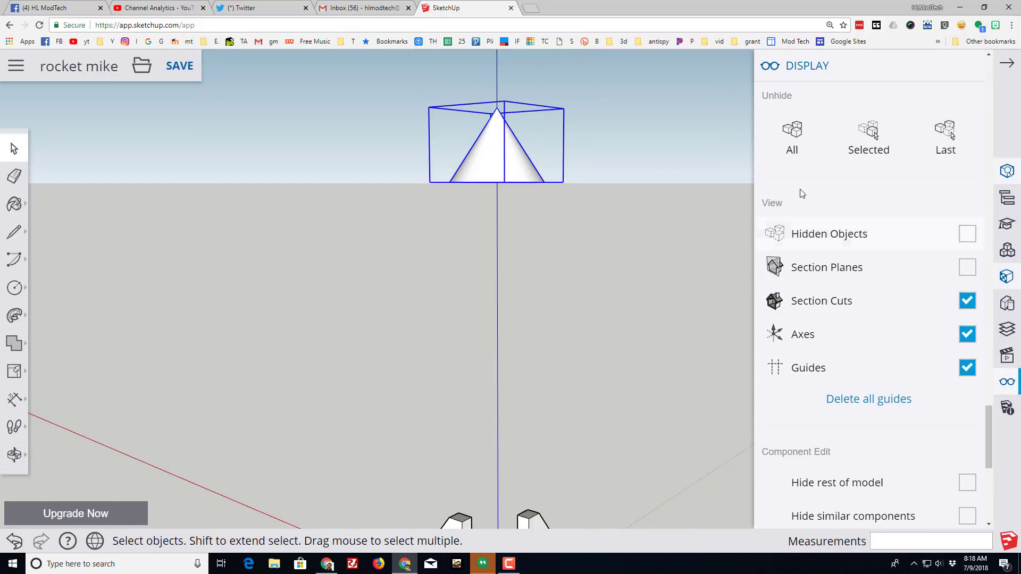
left_click(795, 146)
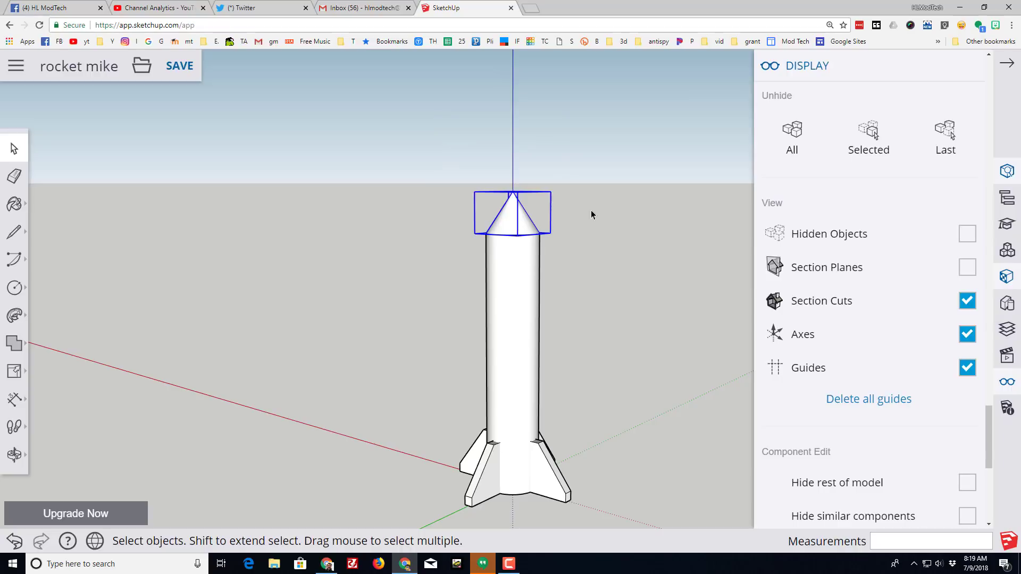
scroll(529, 220, "up", 3)
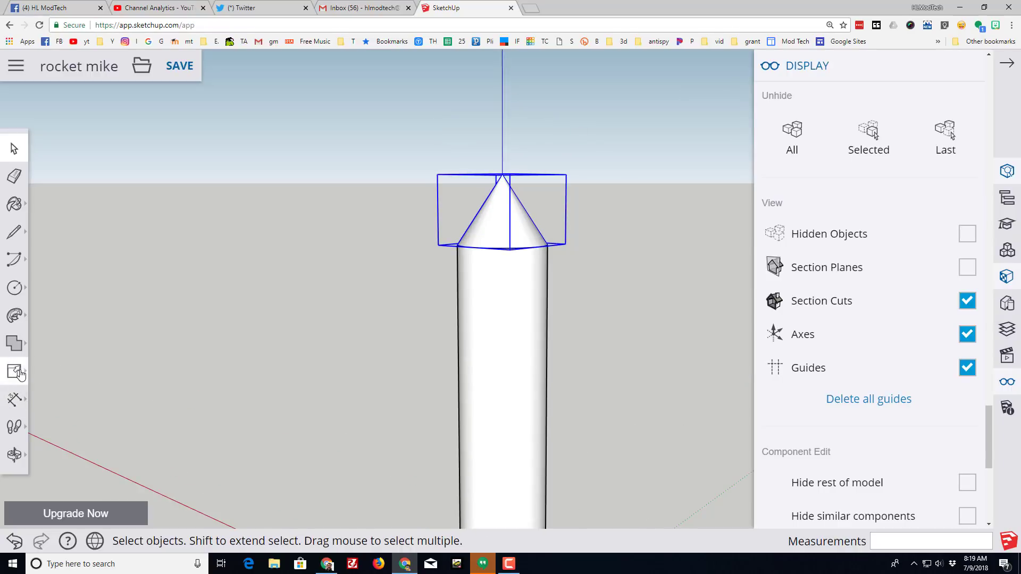
- Scale the nose cone upward from its top grip to twice its height
left_click(19, 374)
middle_click_drag(645, 125, 554, 174)
left_click_drag(485, 185, 490, 69)
scroll(500, 171, "down", 3)
scroll(500, 172, "down", 2)
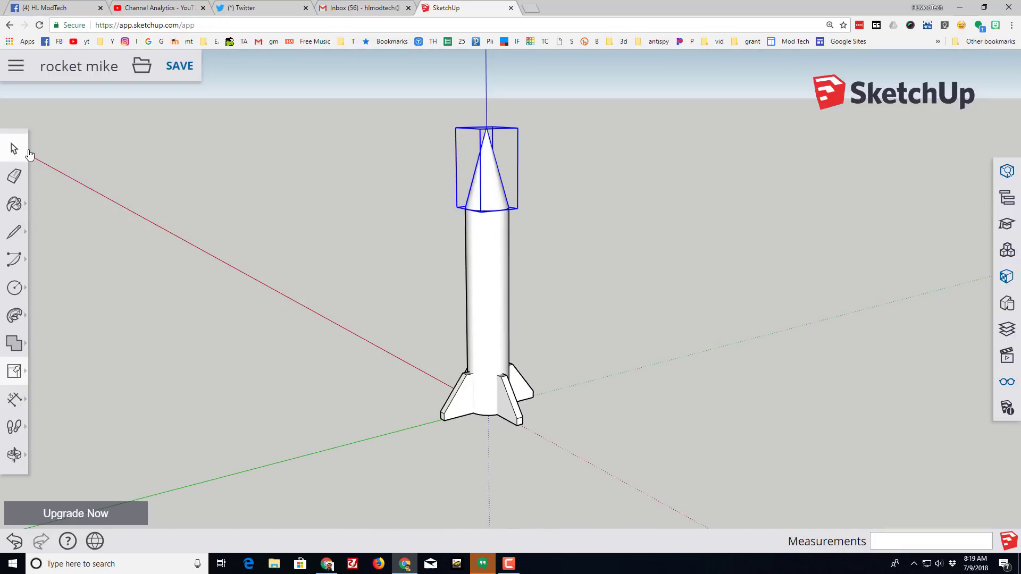
left_click(28, 154)
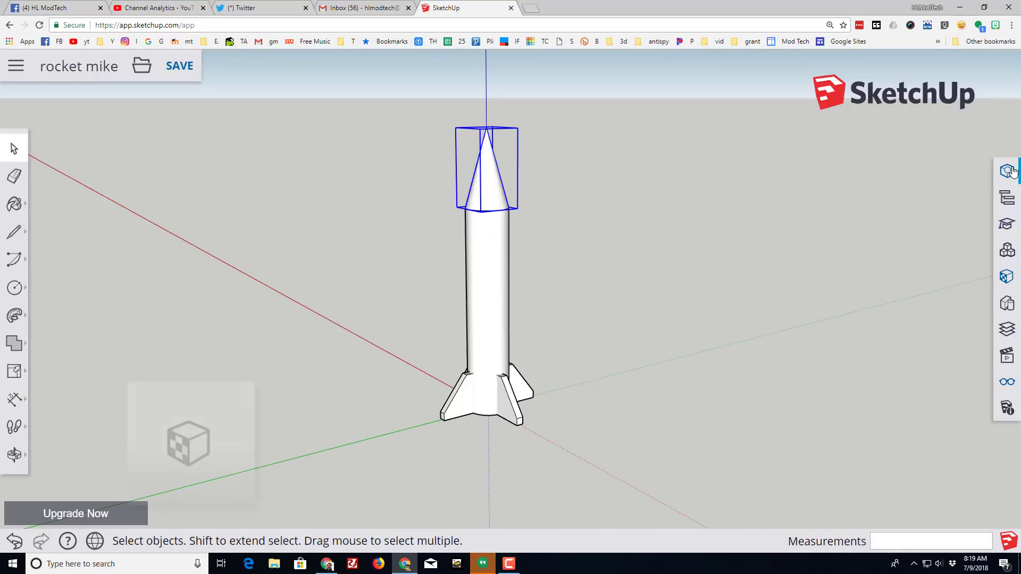
- Open the Colors materials and choose bright red
left_click(1007, 277)
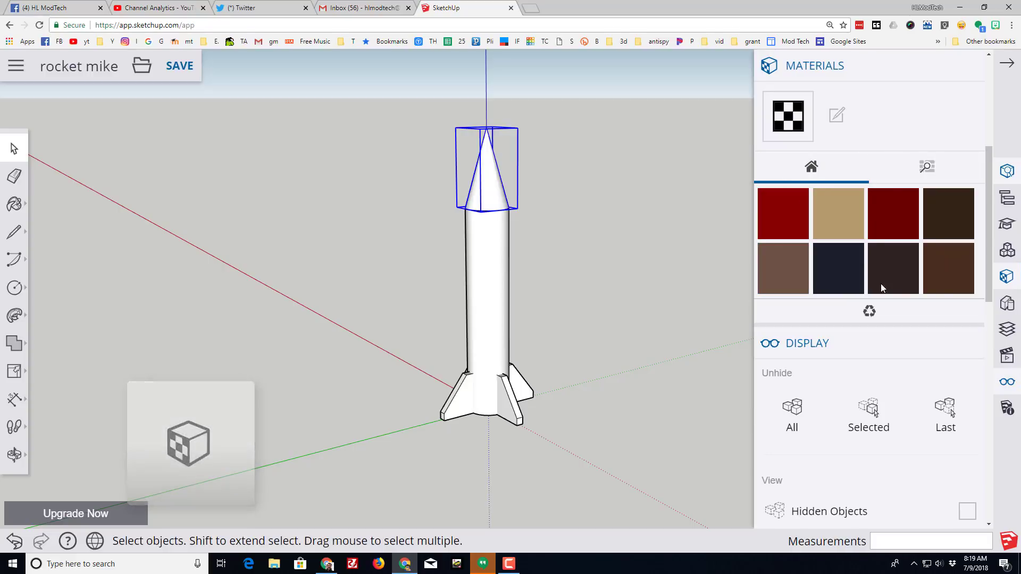
left_click(927, 170)
scroll(806, 274, "down", 3)
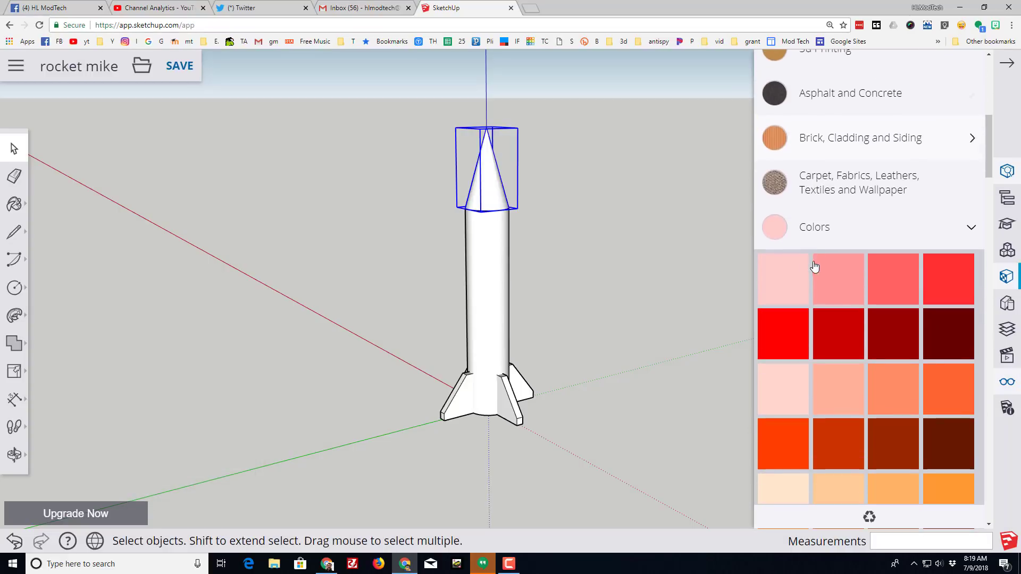
left_click(970, 228)
left_click(969, 226)
scroll(849, 284, "down", 4)
scroll(829, 283, "up", 1)
left_click(785, 176)
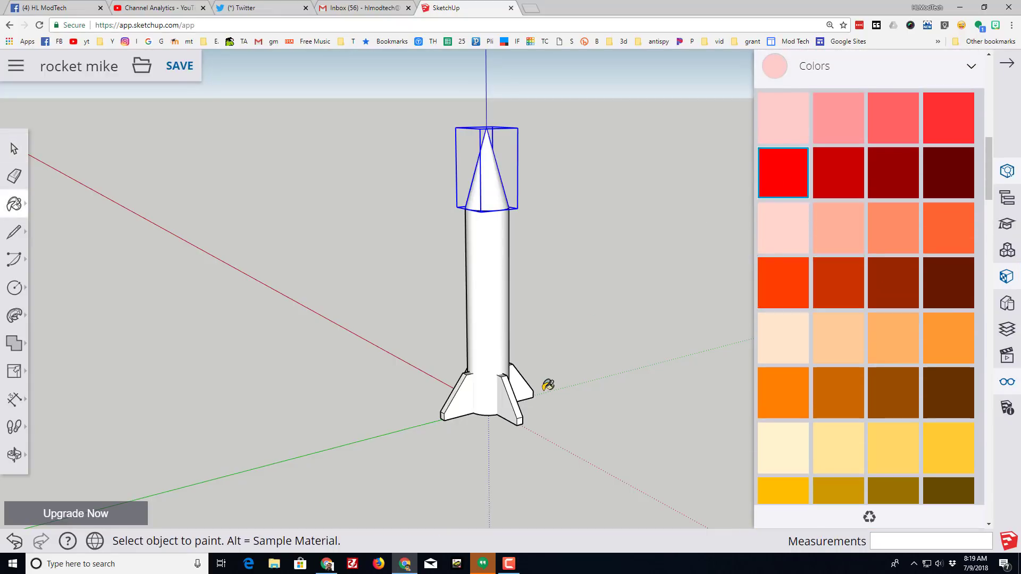
- Paint the front fin, the left fin and the nose cone bright red
left_click(514, 408)
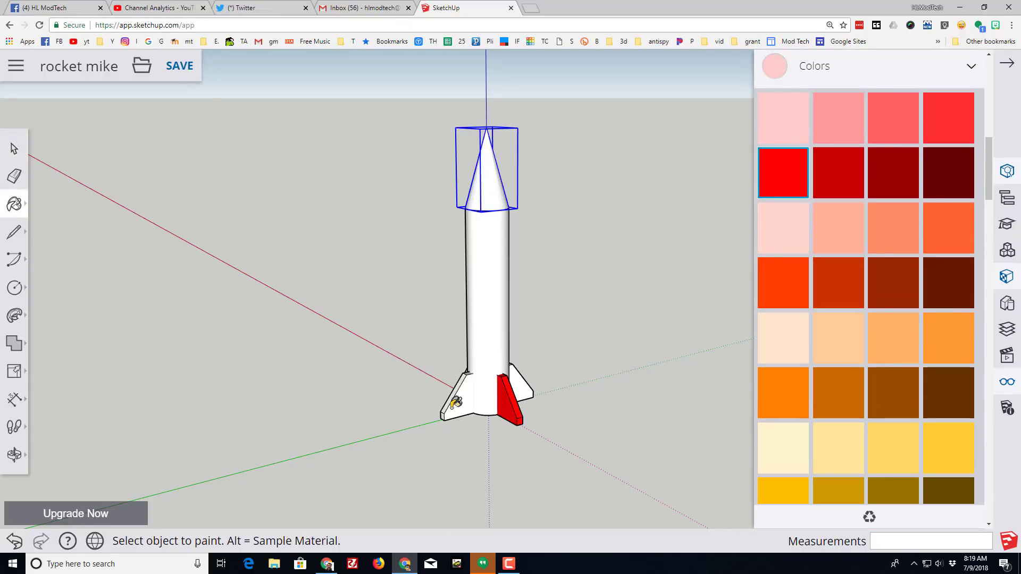
mouse_move(341, 387)
middle_mouse_down()
mouse_move(640, 438)
mouse_move(546, 422)
middle_mouse_up()
left_click(480, 398)
mouse_move(620, 421)
middle_mouse_down()
mouse_move(326, 461)
mouse_move(351, 457)
middle_mouse_up()
scroll(878, 332, "down", 5)
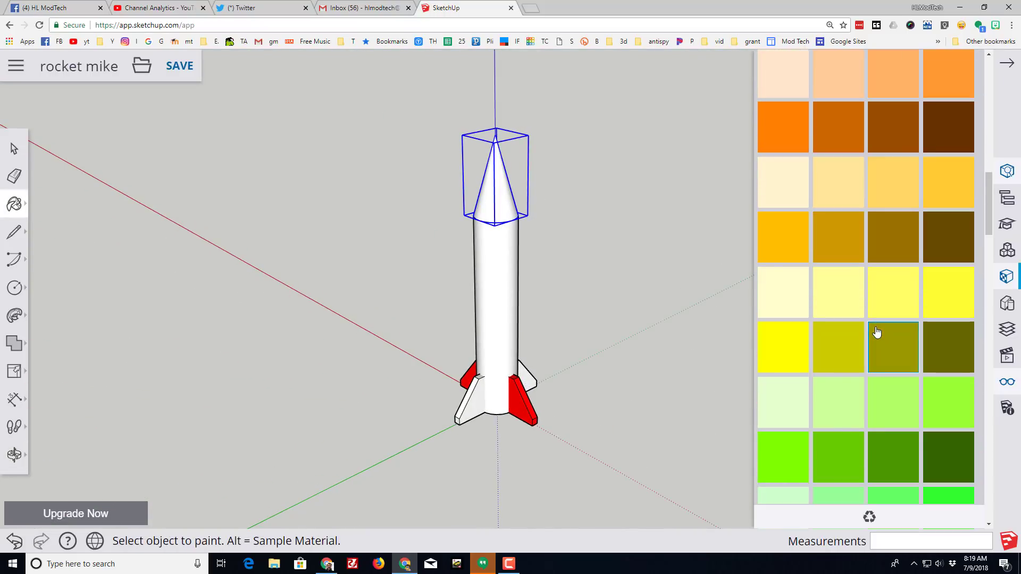
scroll(875, 335, "up", 3)
left_click(508, 193)
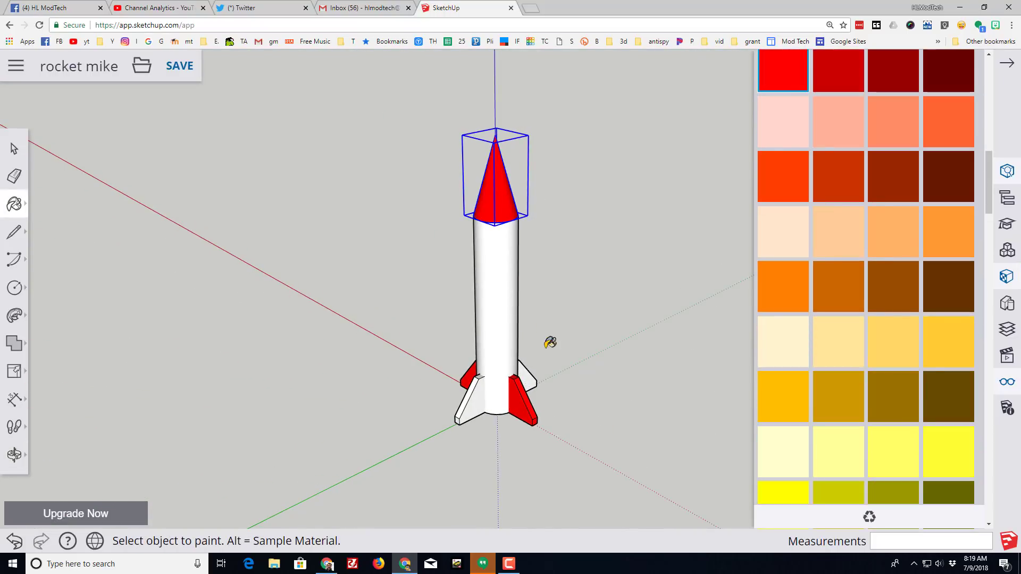
- Paint one fin bright blue and orbit to view it from the side
scroll(876, 358, "down", 5)
scroll(875, 363, "down", 6)
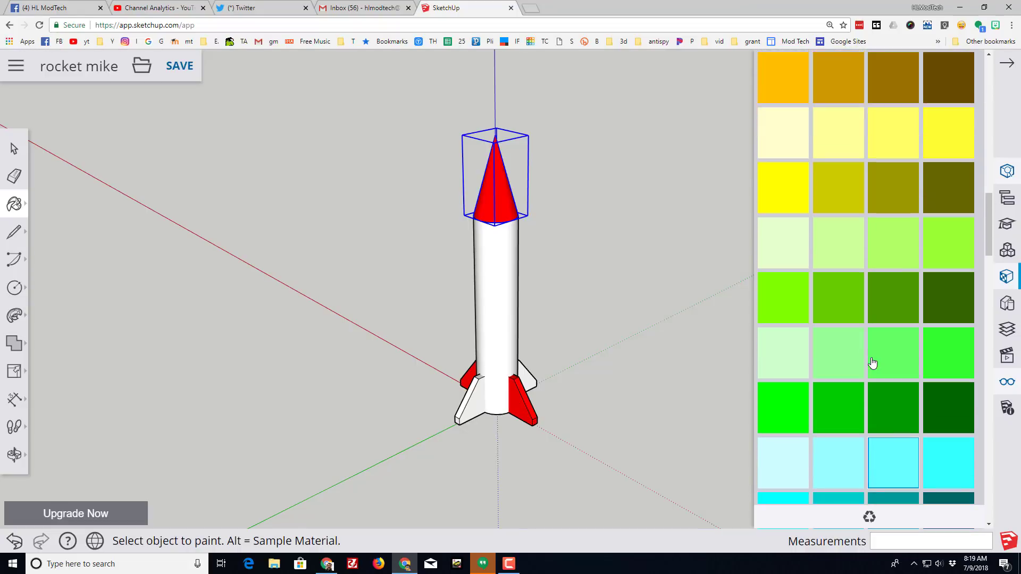
left_click(784, 370)
left_click(517, 394)
mouse_move(517, 393)
middle_mouse_down()
mouse_move(292, 369)
mouse_move(532, 365)
mouse_move(652, 401)
middle_mouse_up()
middle_click_drag(507, 195, 462, 221)
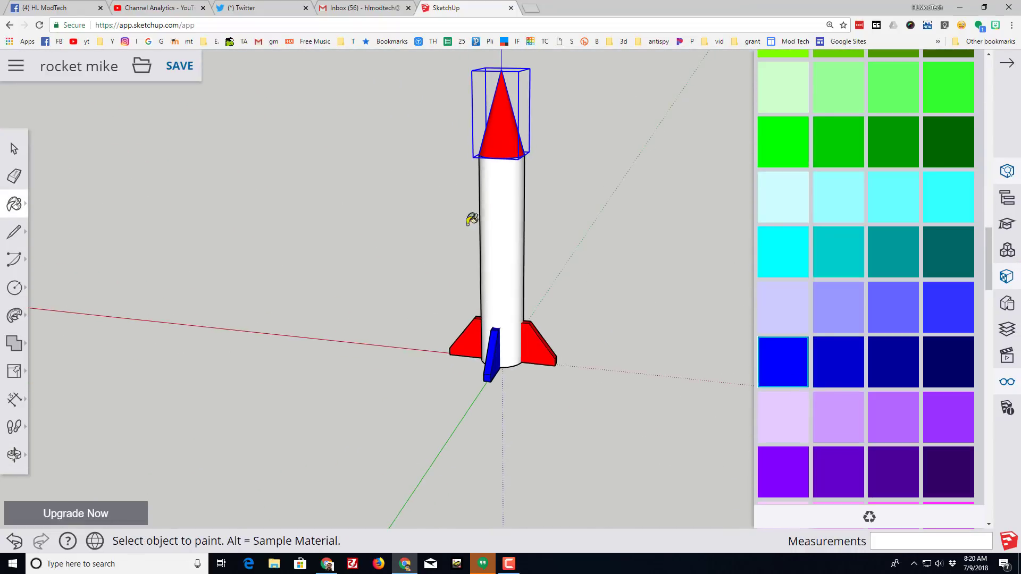
middle_click_drag(331, 297, 181, 149)
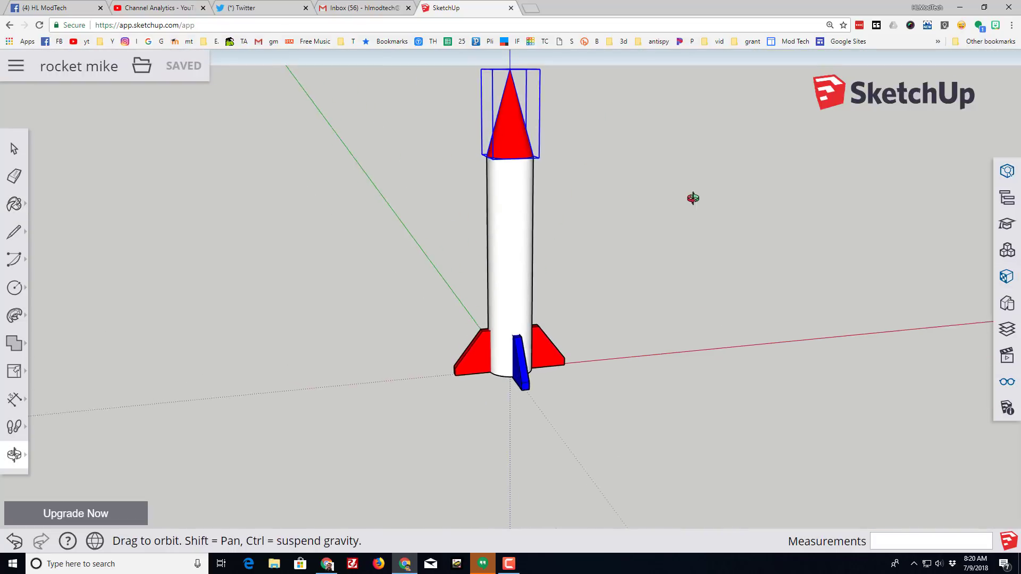
- Orbit around the saved red-and-blue rocket to inspect it from several sides
left_click_drag(693, 198, 567, 206)
key("space")
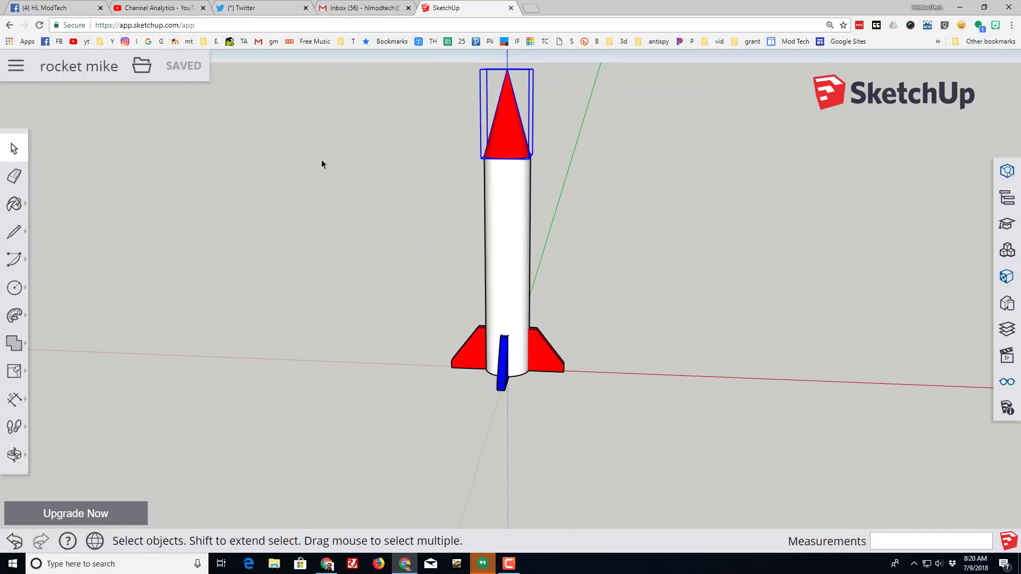
left_click_drag(461, 158, 750, 159)
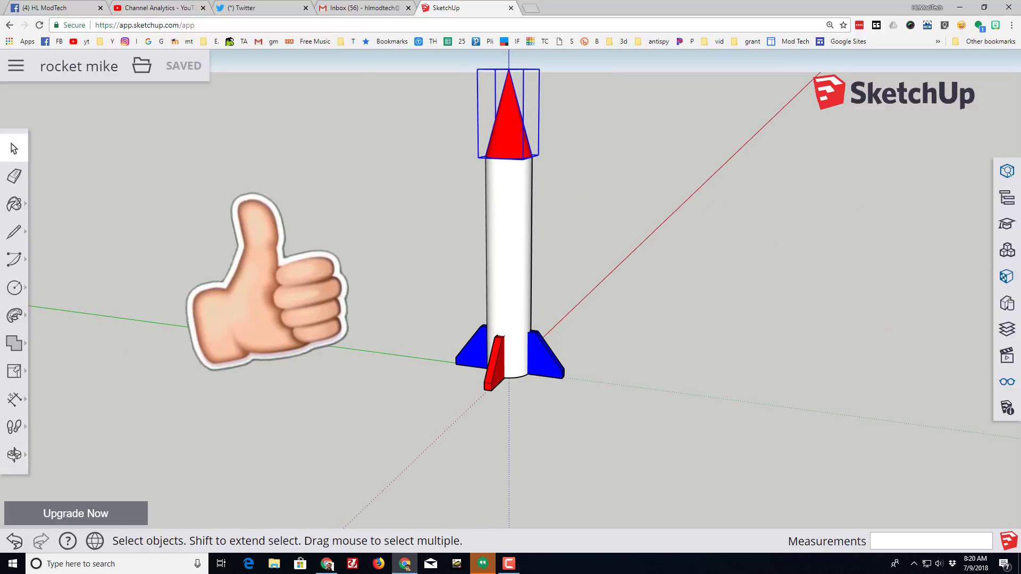